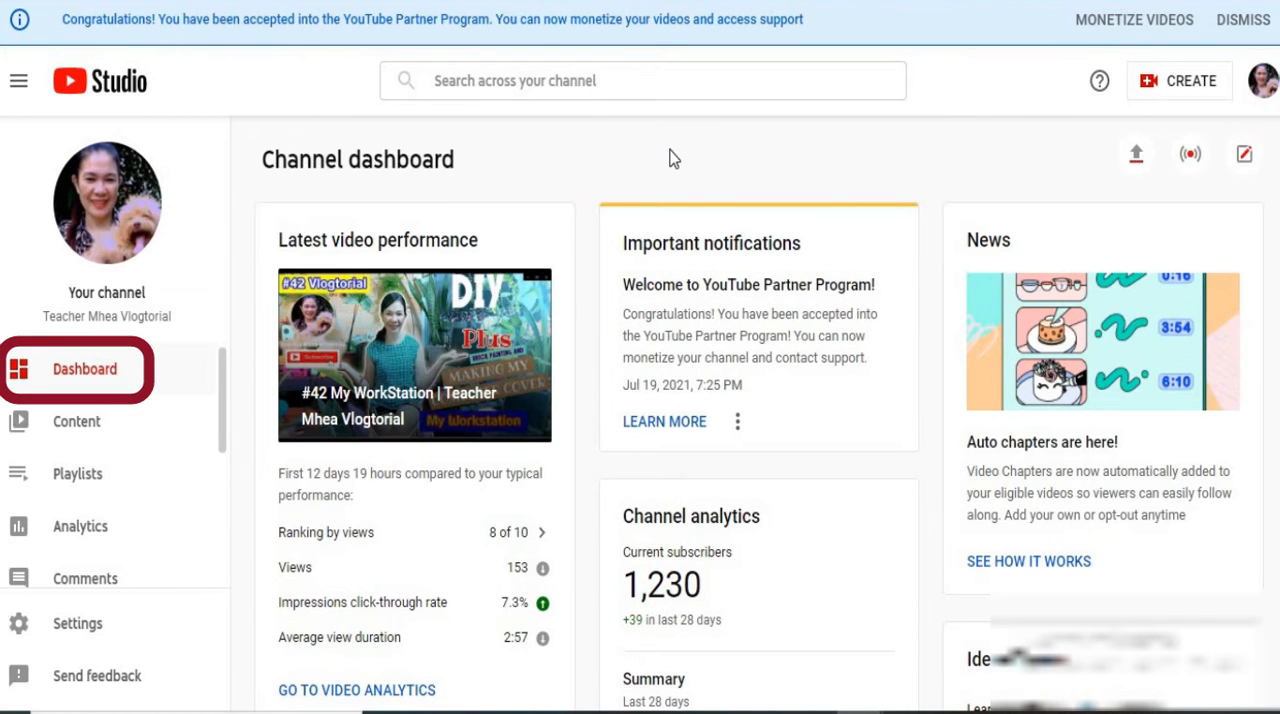
Open the channel's Monetization overview and look over the ways to earn money
{"action": "scroll", "coordinate": [194, 516], "scroll_direction": "down", "scroll_amount": 2}
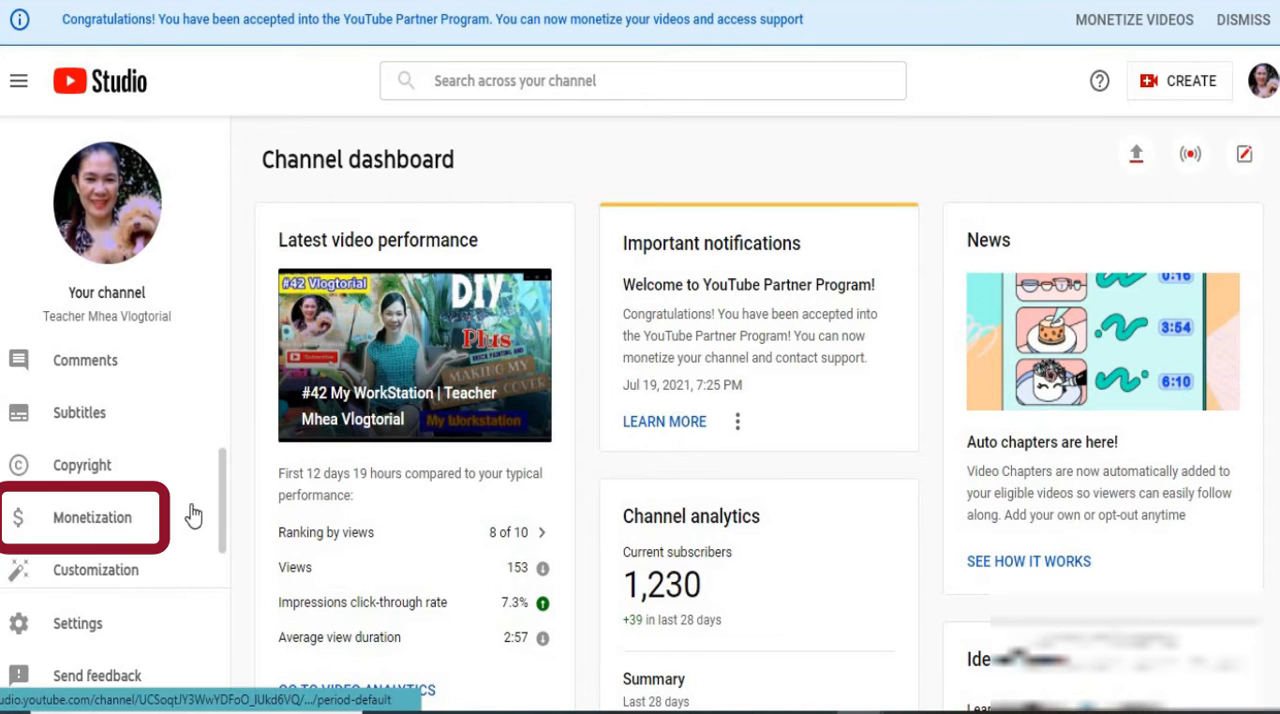
{"action": "left_click", "coordinate": [107, 528]}
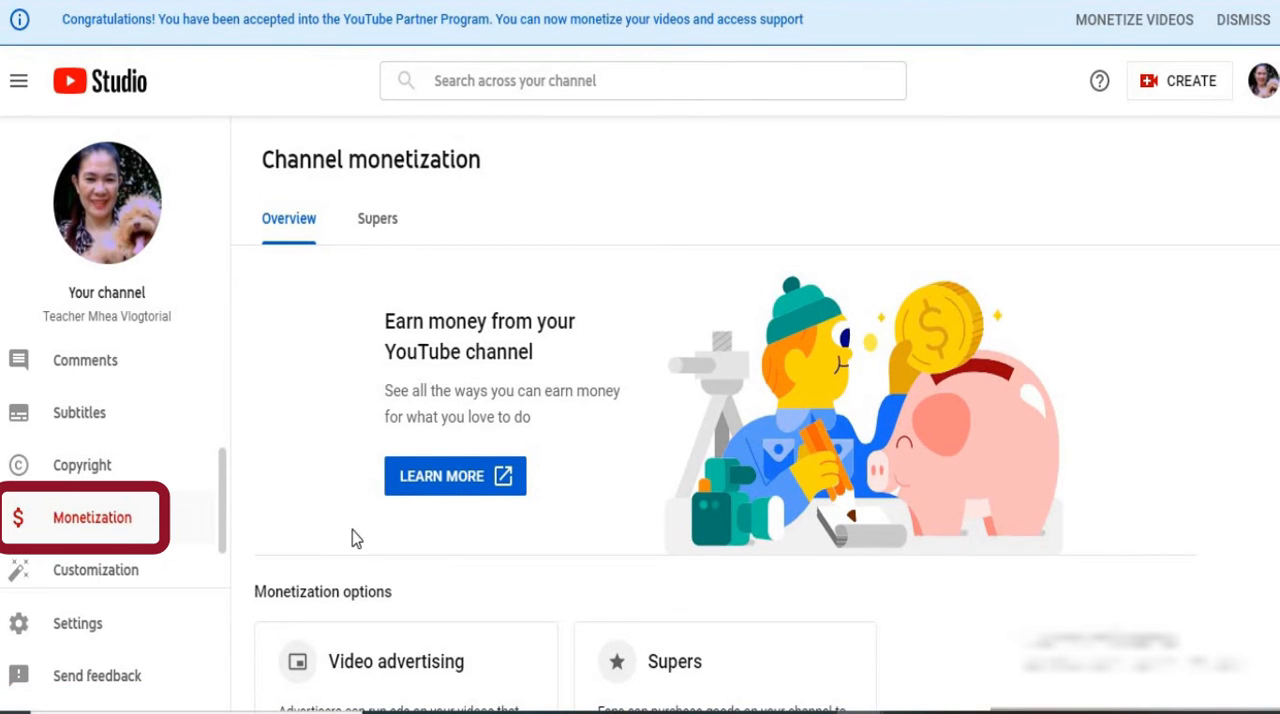
{"action": "scroll", "coordinate": [382, 522], "scroll_direction": "down", "scroll_amount": 4}
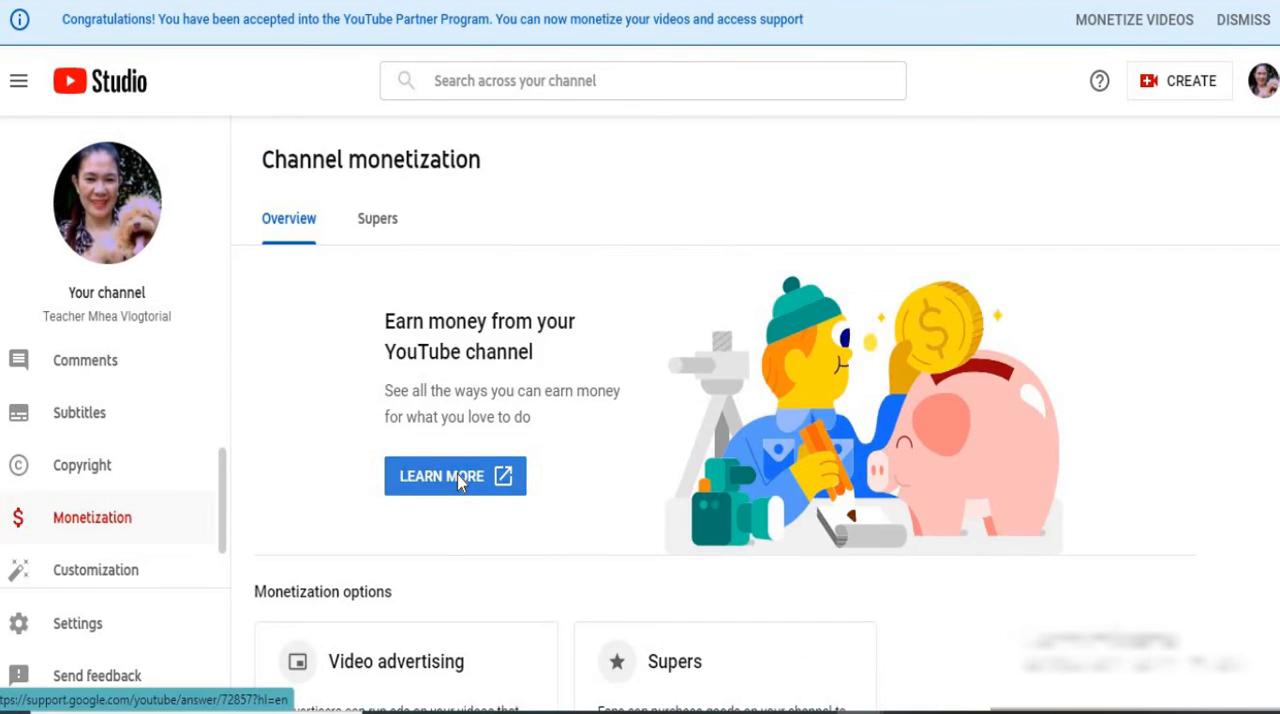
Open the help article on earning money on YouTube and read its notes and the Partner Program revenue features
{"action": "left_click", "coordinate": [455, 478]}
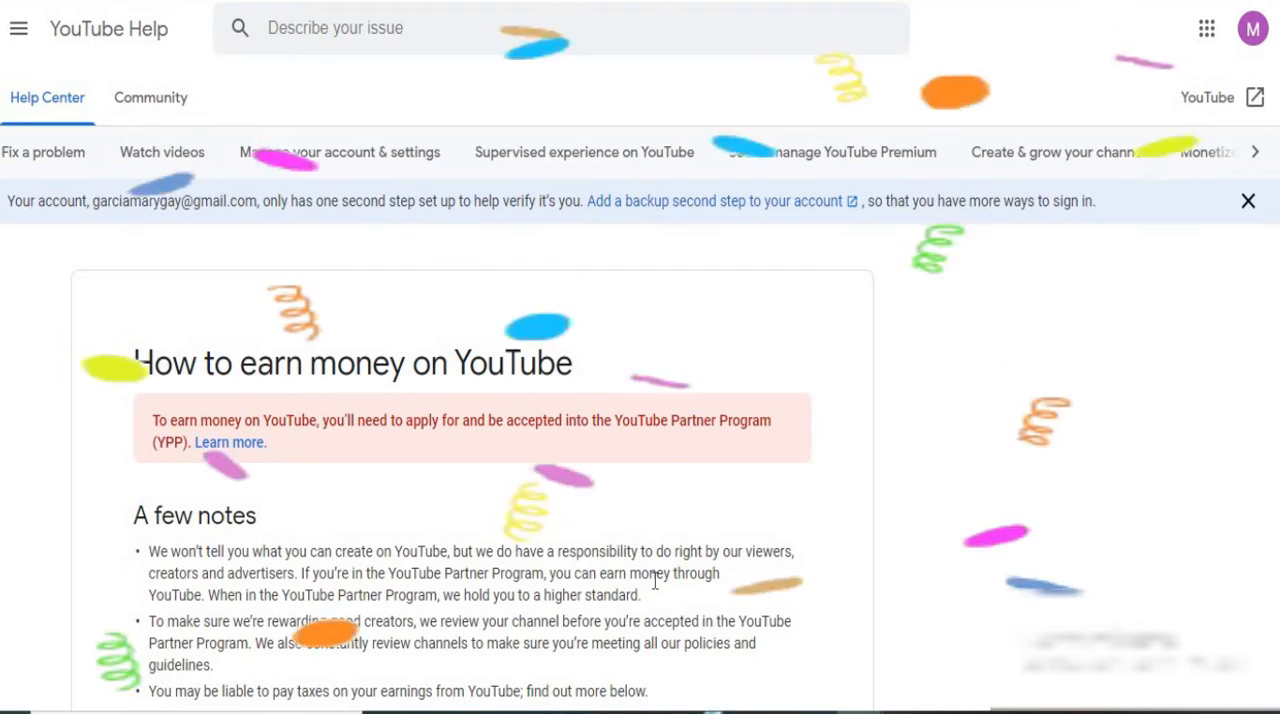
{"action": "scroll", "coordinate": [655, 583], "scroll_direction": "down", "scroll_amount": 3}
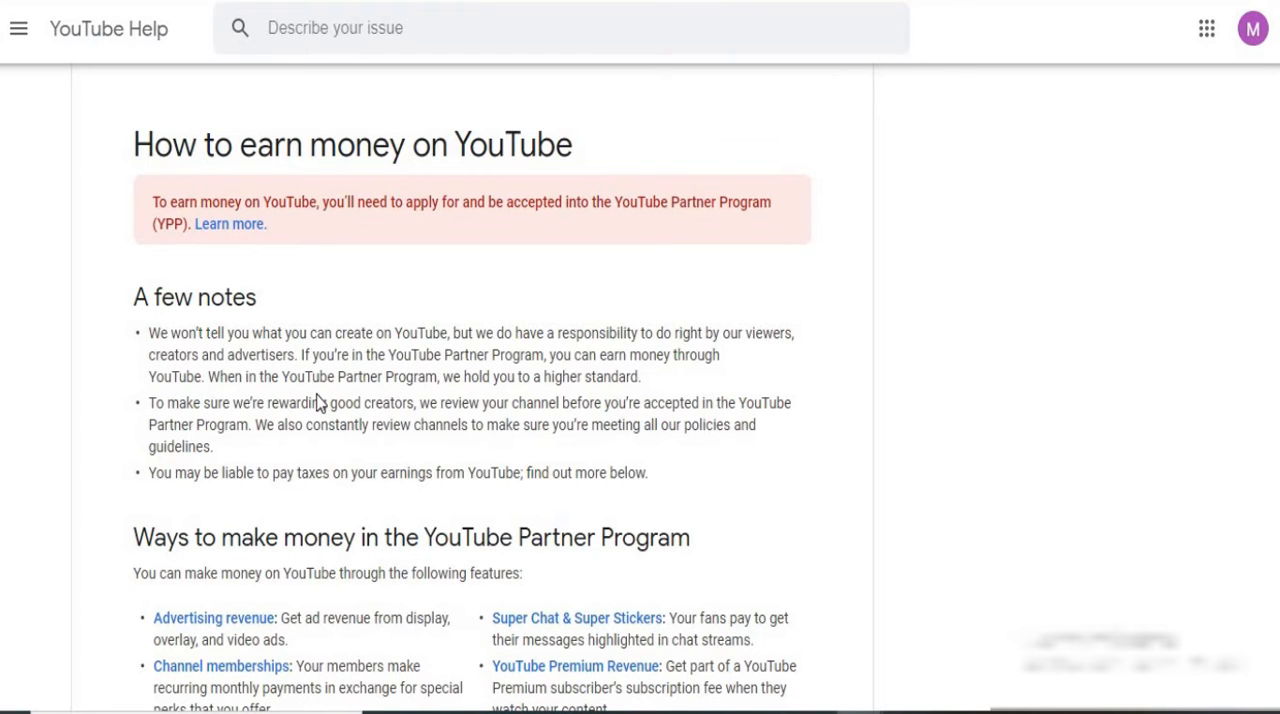
{"action": "scroll", "coordinate": [317, 402], "scroll_direction": "down", "scroll_amount": 5}
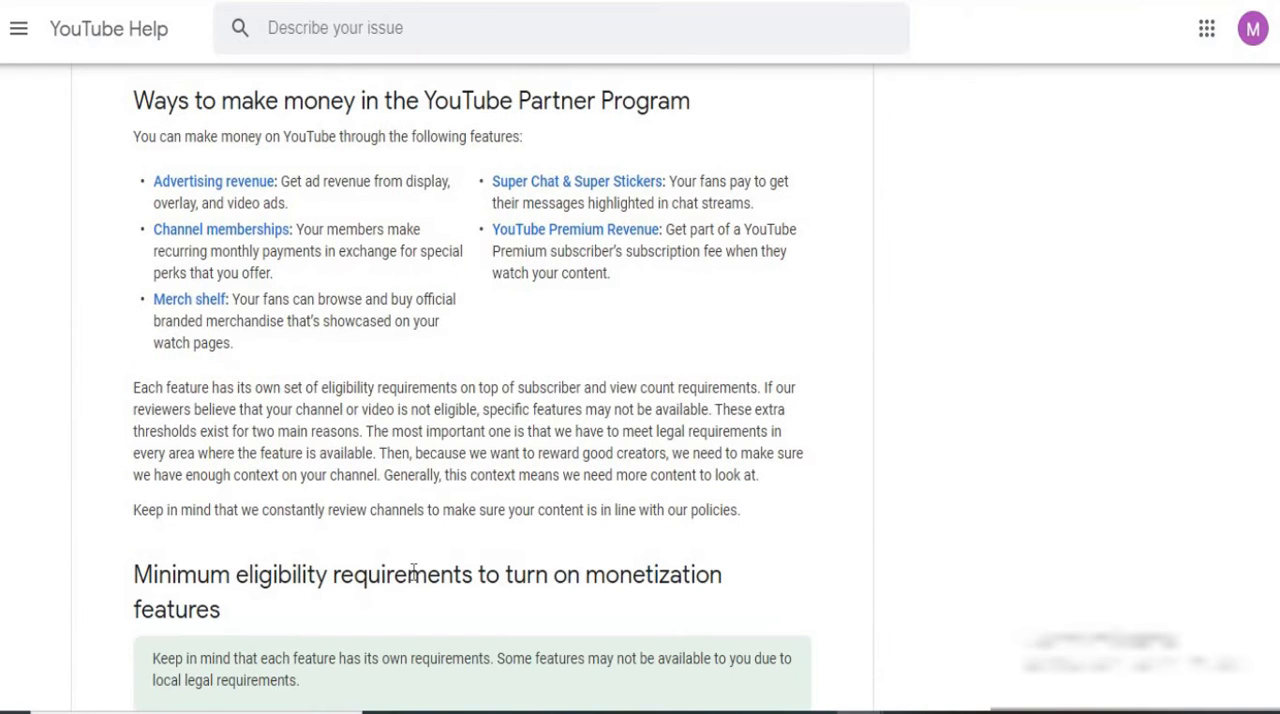
{"action": "scroll", "coordinate": [491, 466], "scroll_direction": "up", "scroll_amount": 5}
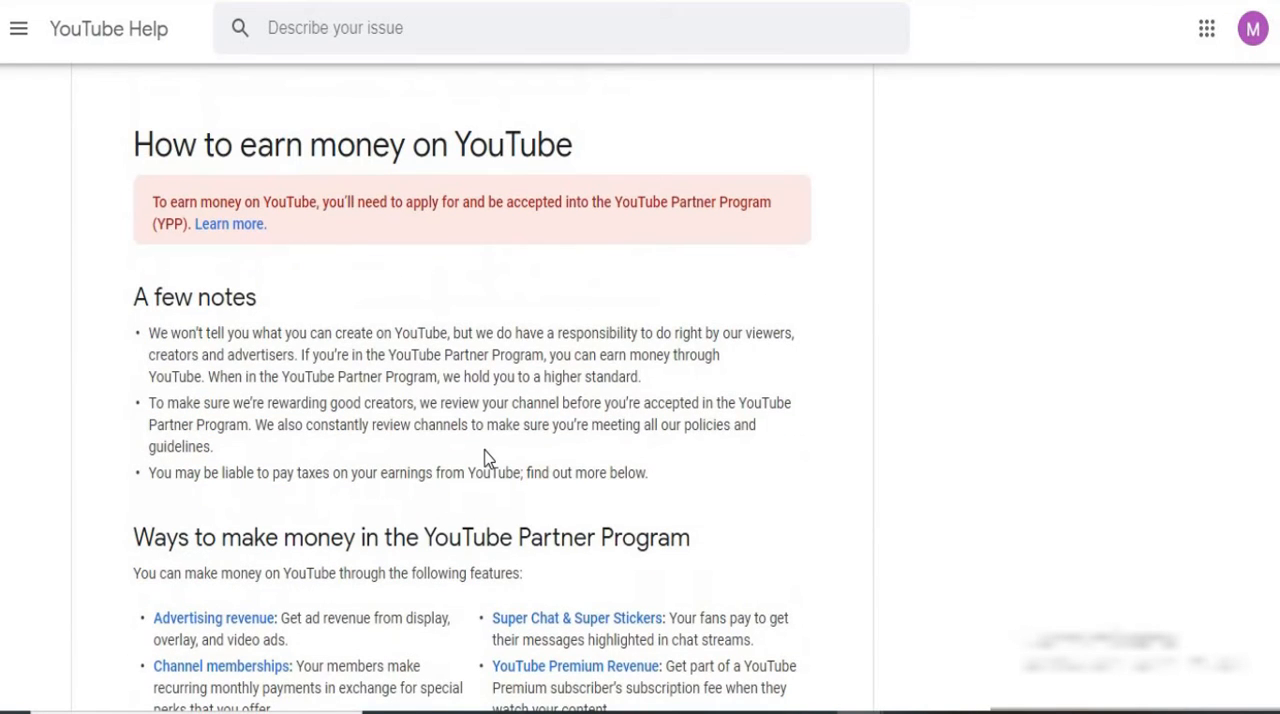
{"action": "scroll", "coordinate": [381, 477], "scroll_direction": "down", "scroll_amount": 2}
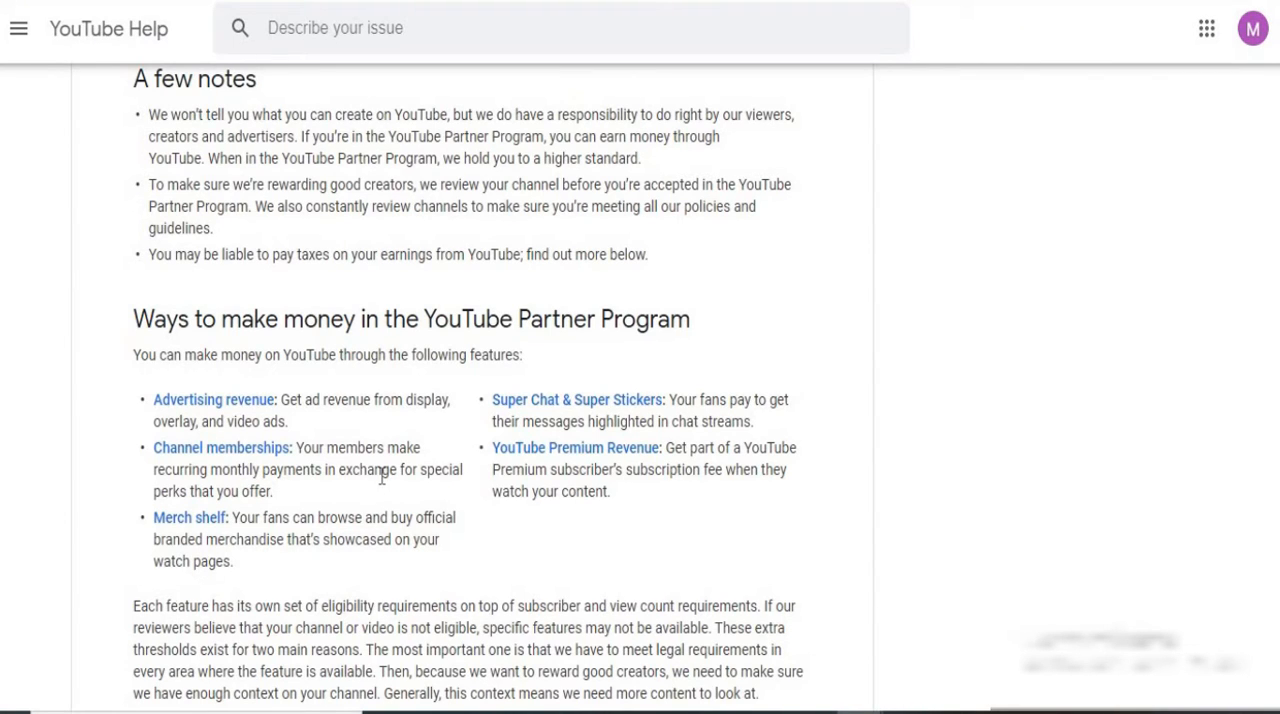
{"action": "scroll", "coordinate": [381, 477], "scroll_direction": "up", "scroll_amount": 5}
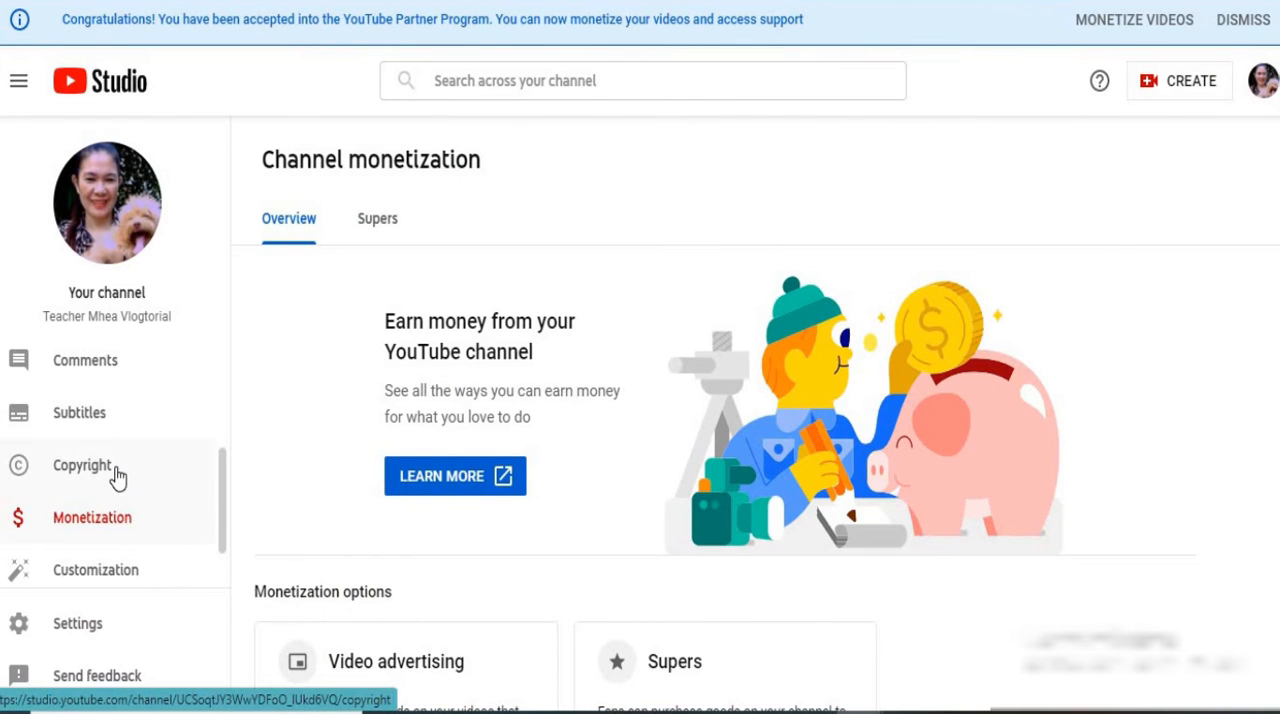
Open the channel analytics and view the Revenue report for the last 28 days
{"action": "scroll", "coordinate": [117, 477], "scroll_direction": "up", "scroll_amount": 1}
{"action": "scroll", "coordinate": [117, 477], "scroll_direction": "down", "scroll_amount": 2}
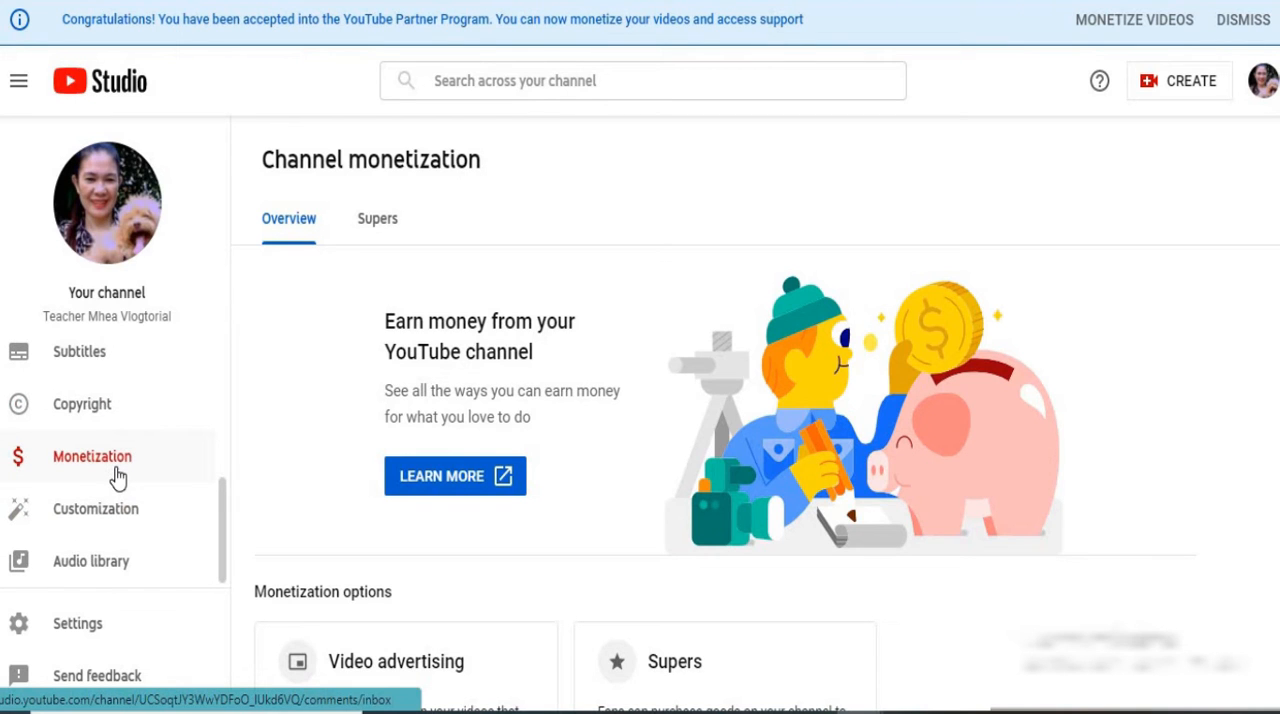
{"action": "scroll", "coordinate": [117, 477], "scroll_direction": "up", "scroll_amount": 2}
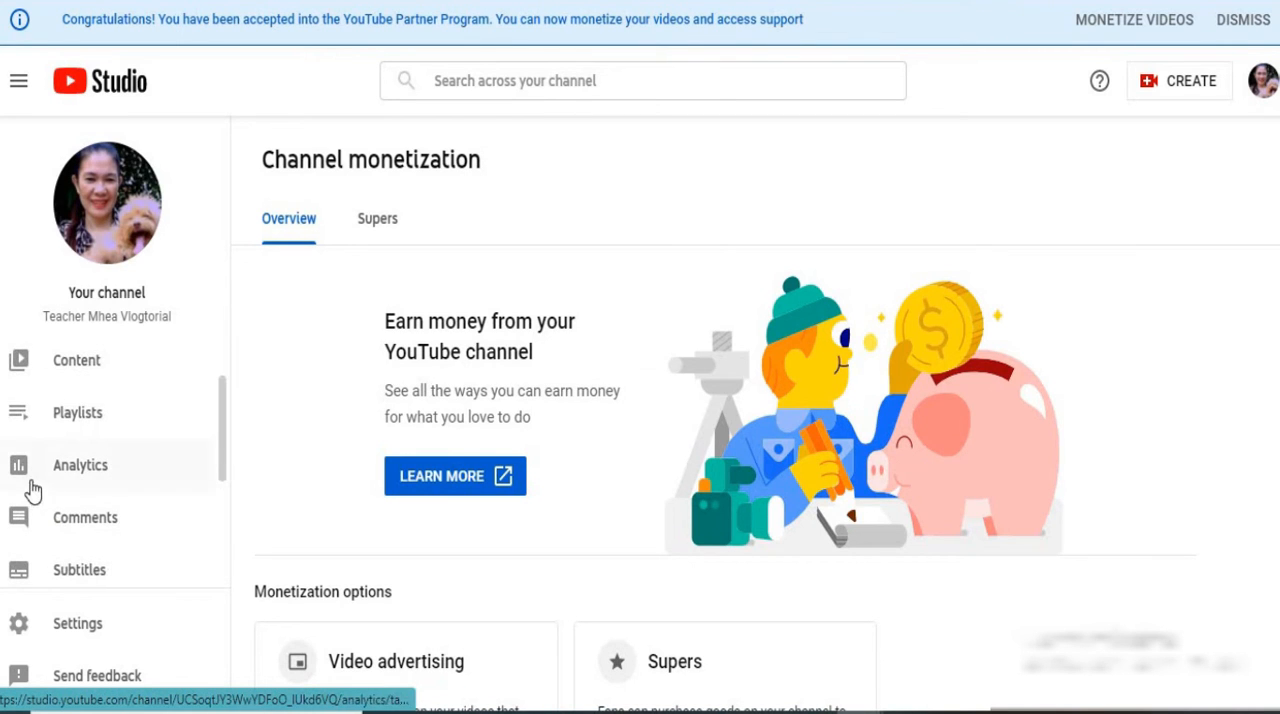
{"action": "left_click", "coordinate": [74, 480]}
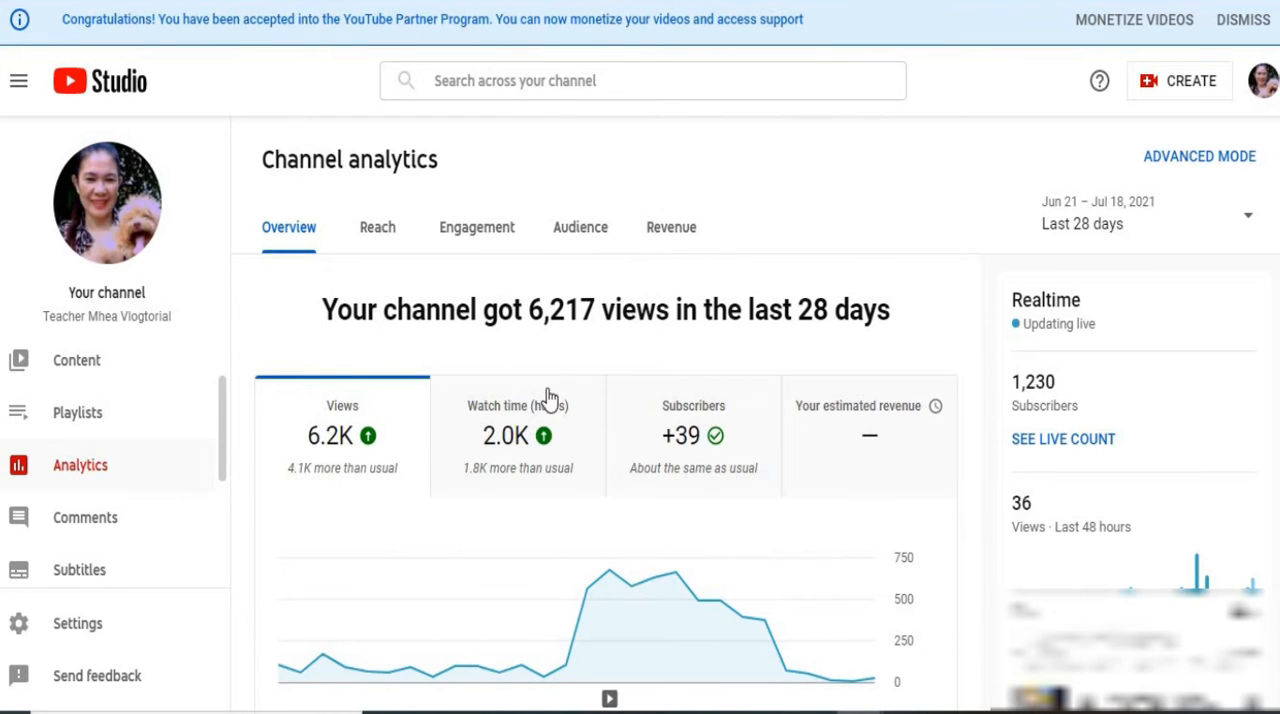
{"action": "left_click", "coordinate": [665, 232]}
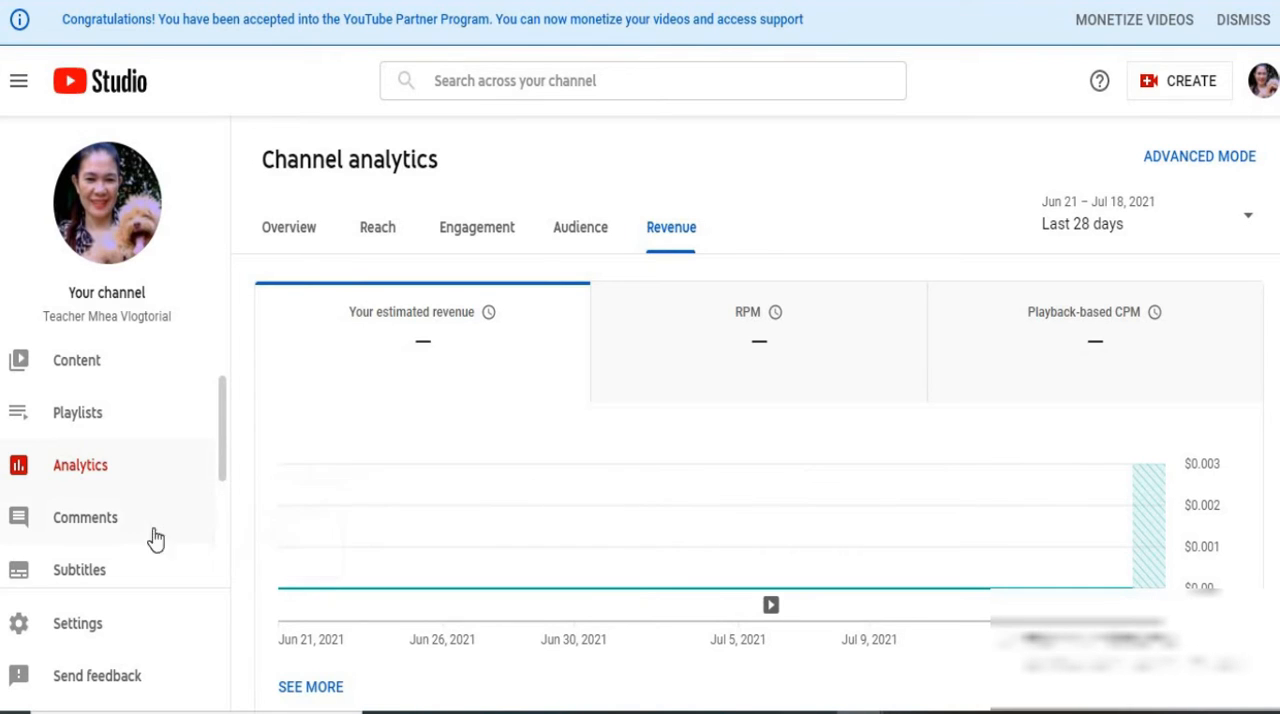
Open the channel's uploaded content and examine the monetization status of the listed videos
{"action": "scroll", "coordinate": [120, 528], "scroll_direction": "up", "scroll_amount": 1}
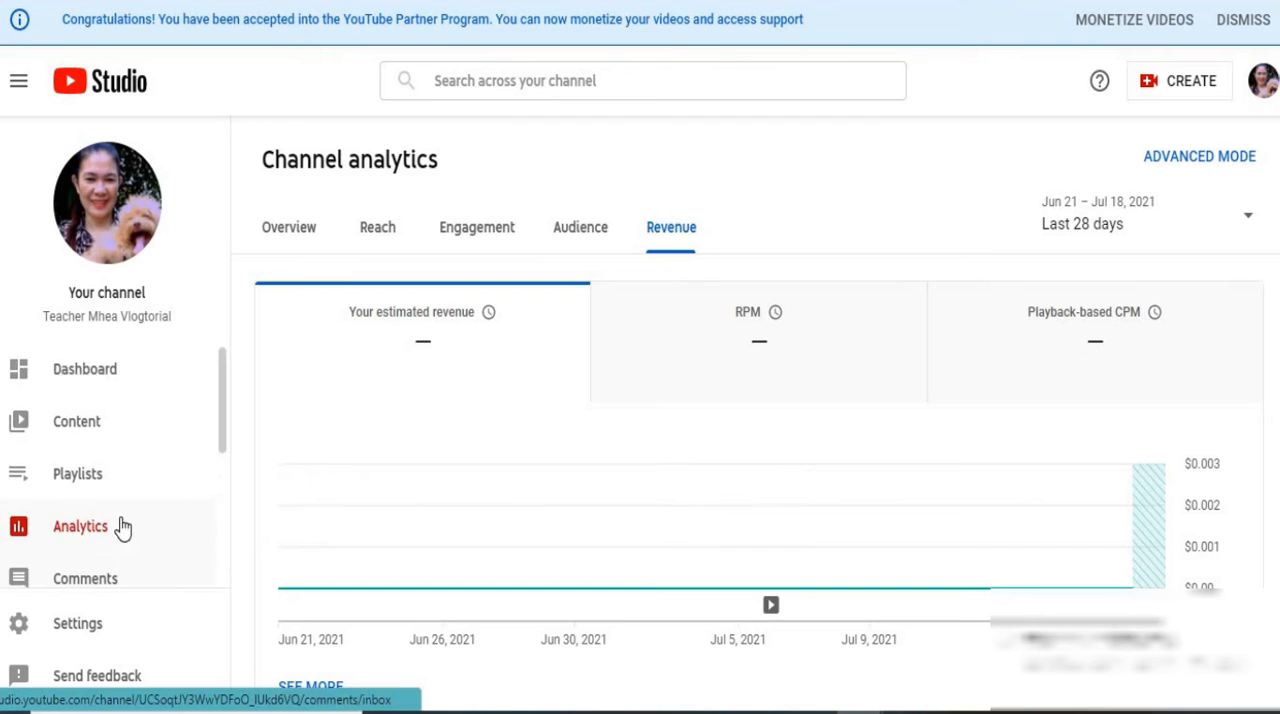
{"action": "left_click", "coordinate": [83, 430]}
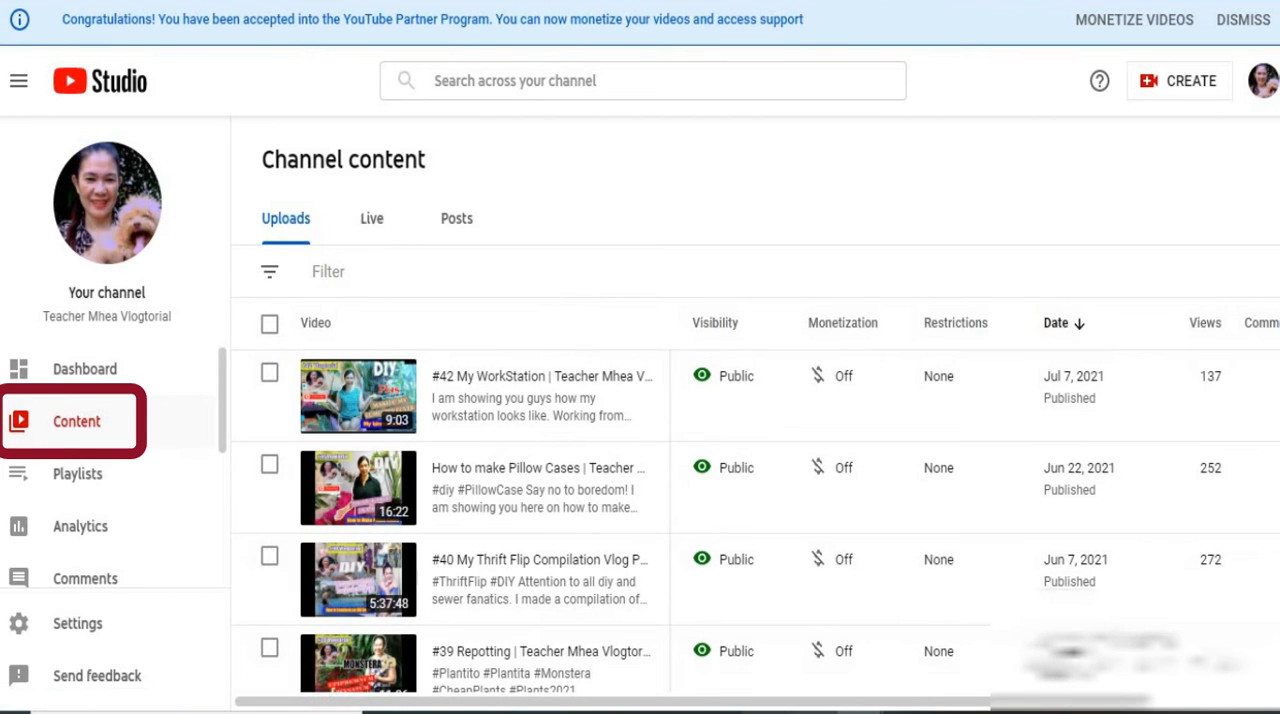
{"action": "scroll", "coordinate": [872, 370], "scroll_direction": "down", "scroll_amount": 1}
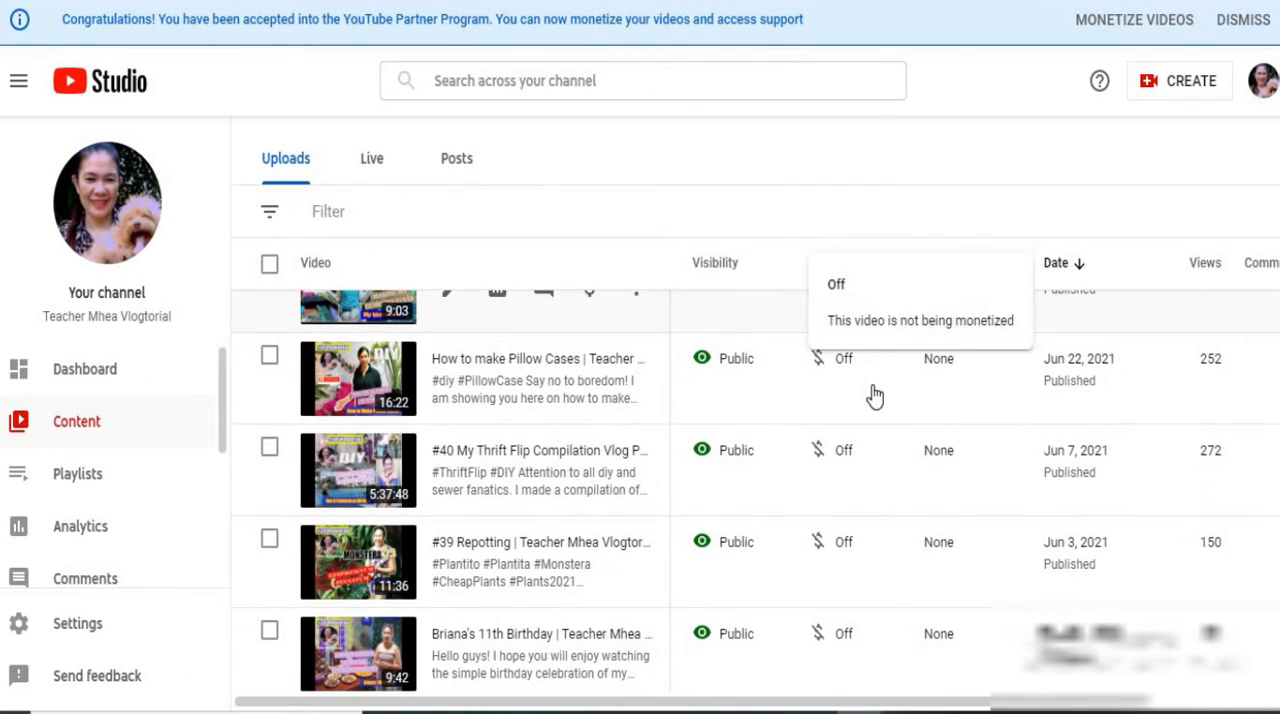
{"action": "scroll", "coordinate": [881, 330], "scroll_direction": "up", "scroll_amount": 2}
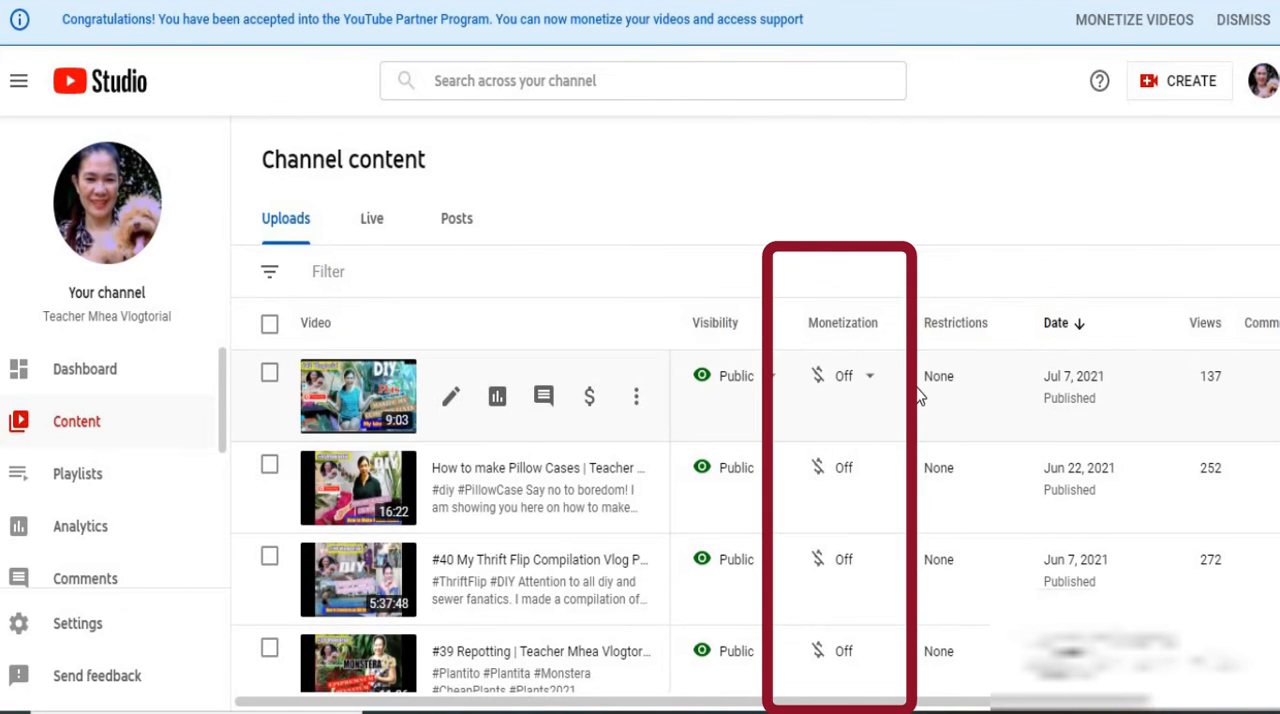
{"action": "mouse_move", "coordinate": [900, 400]}
{"action": "scroll", "coordinate": [900, 400], "scroll_direction": "down", "scroll_amount": 3}
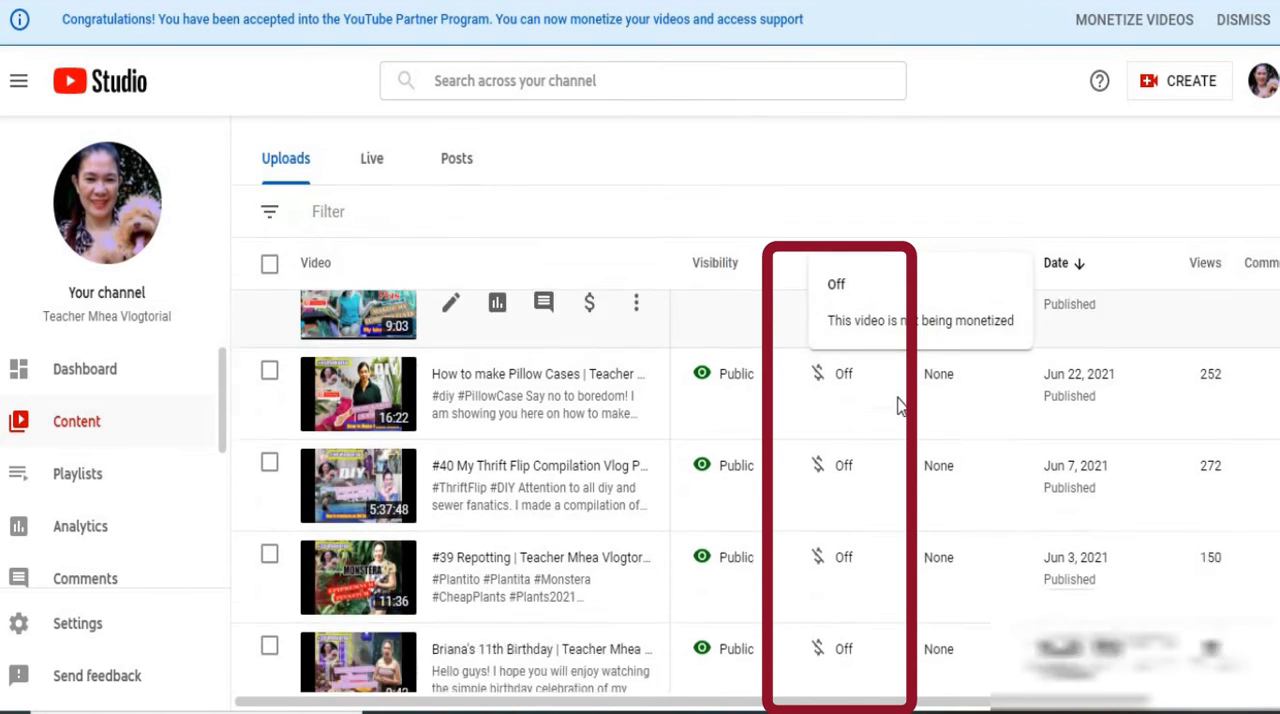
{"action": "scroll", "coordinate": [900, 405], "scroll_direction": "down", "scroll_amount": 15}
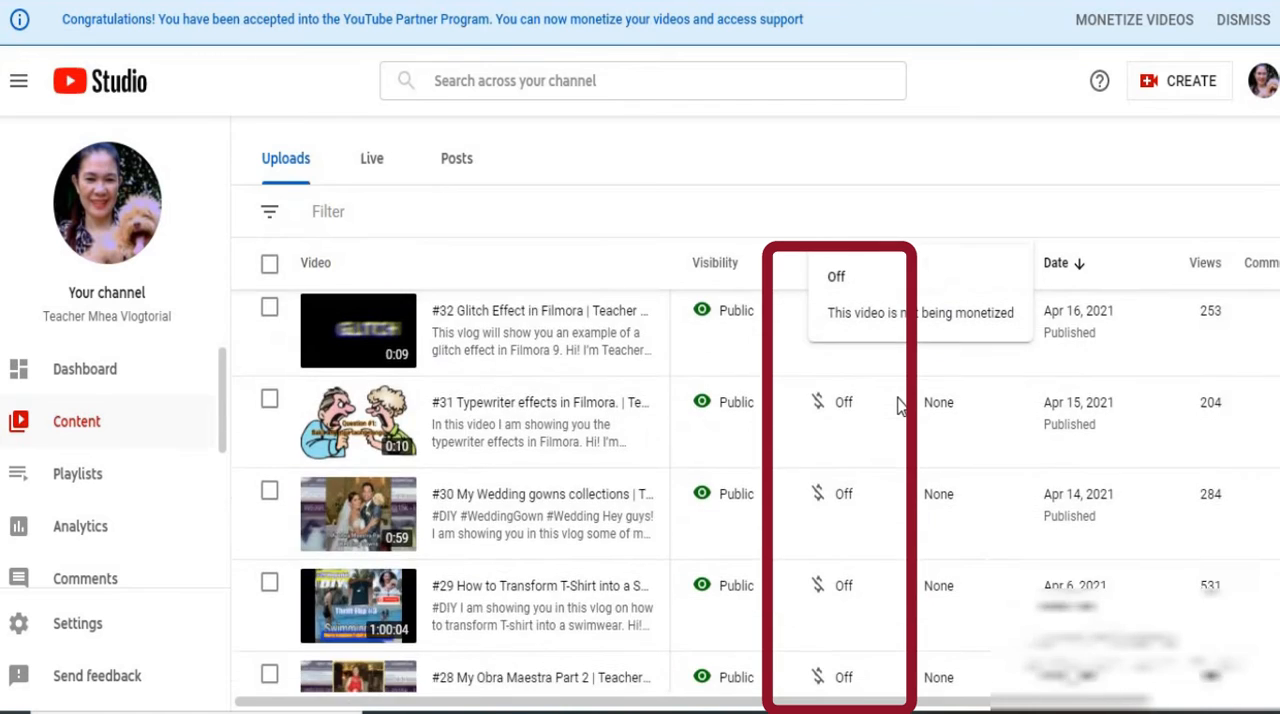
{"action": "scroll", "coordinate": [898, 404], "scroll_direction": "down", "scroll_amount": 20}
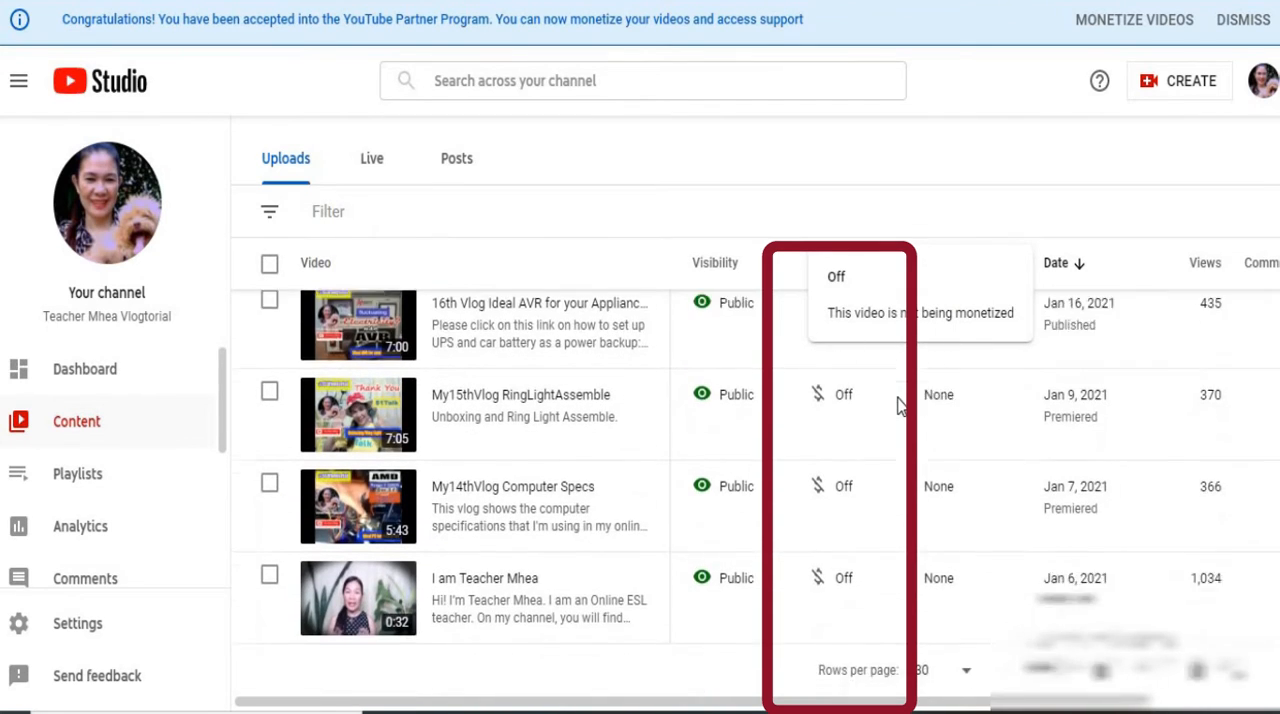
{"action": "scroll", "coordinate": [898, 404], "scroll_direction": "up", "scroll_amount": 10}
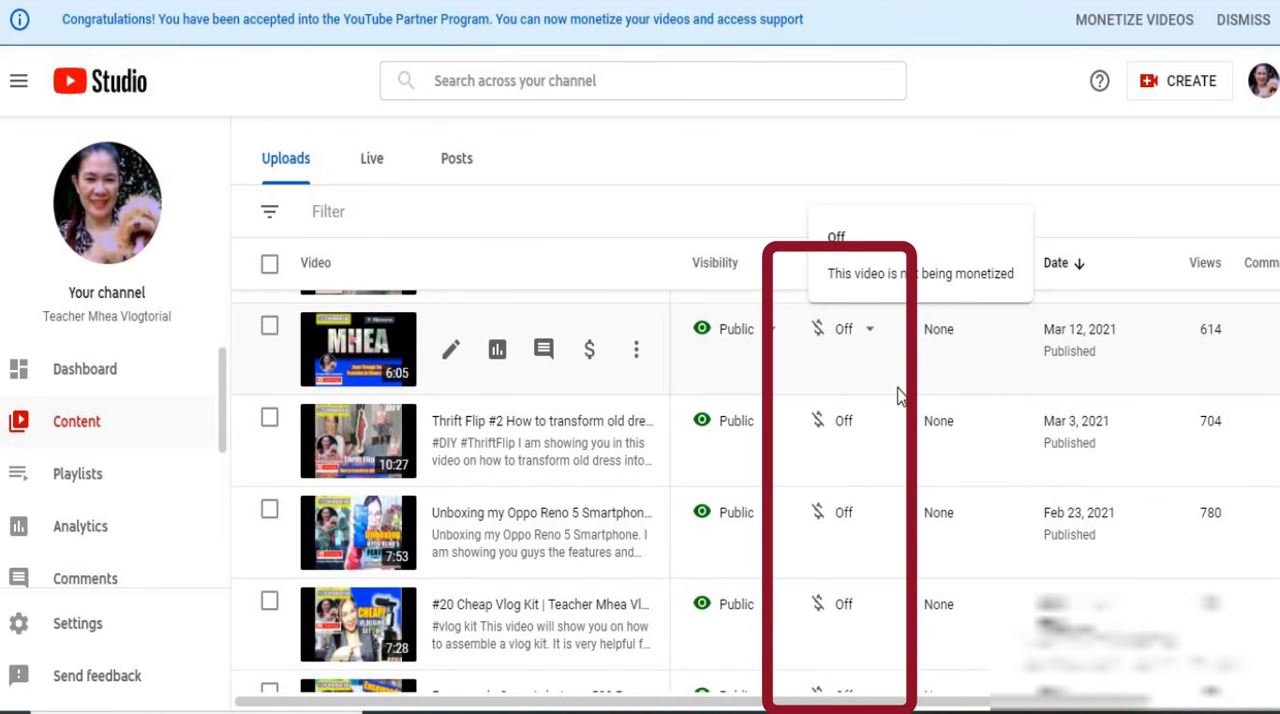
{"action": "scroll", "coordinate": [898, 396], "scroll_direction": "up", "scroll_amount": 10}
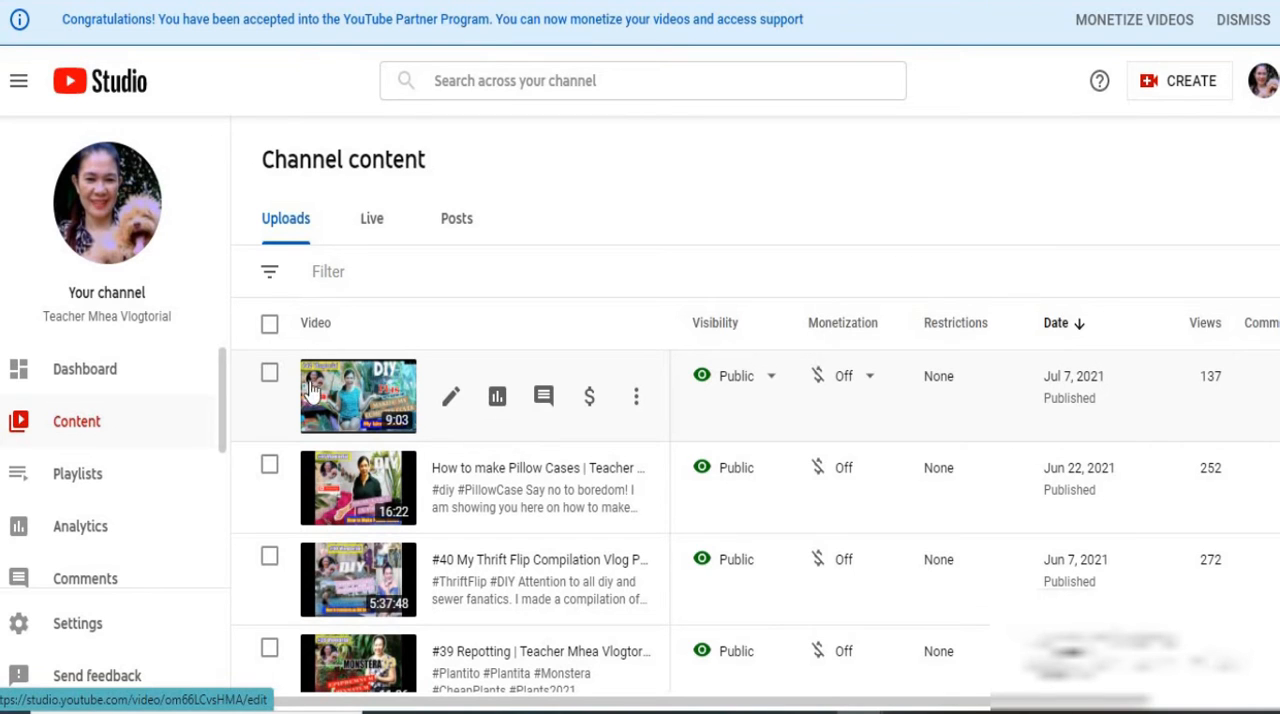
Select all videos on the current page of uploads and set Monetization to On in a bulk edit
{"action": "left_click", "coordinate": [269, 326]}
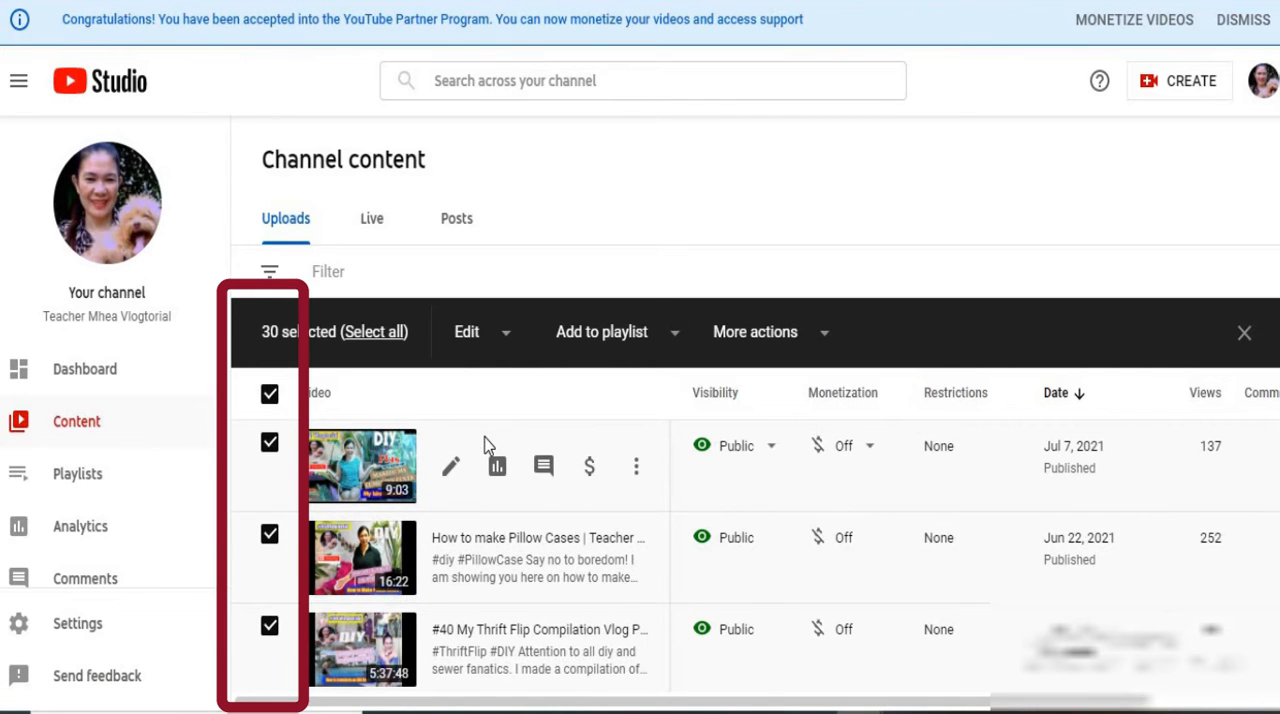
{"action": "left_click", "coordinate": [507, 340]}
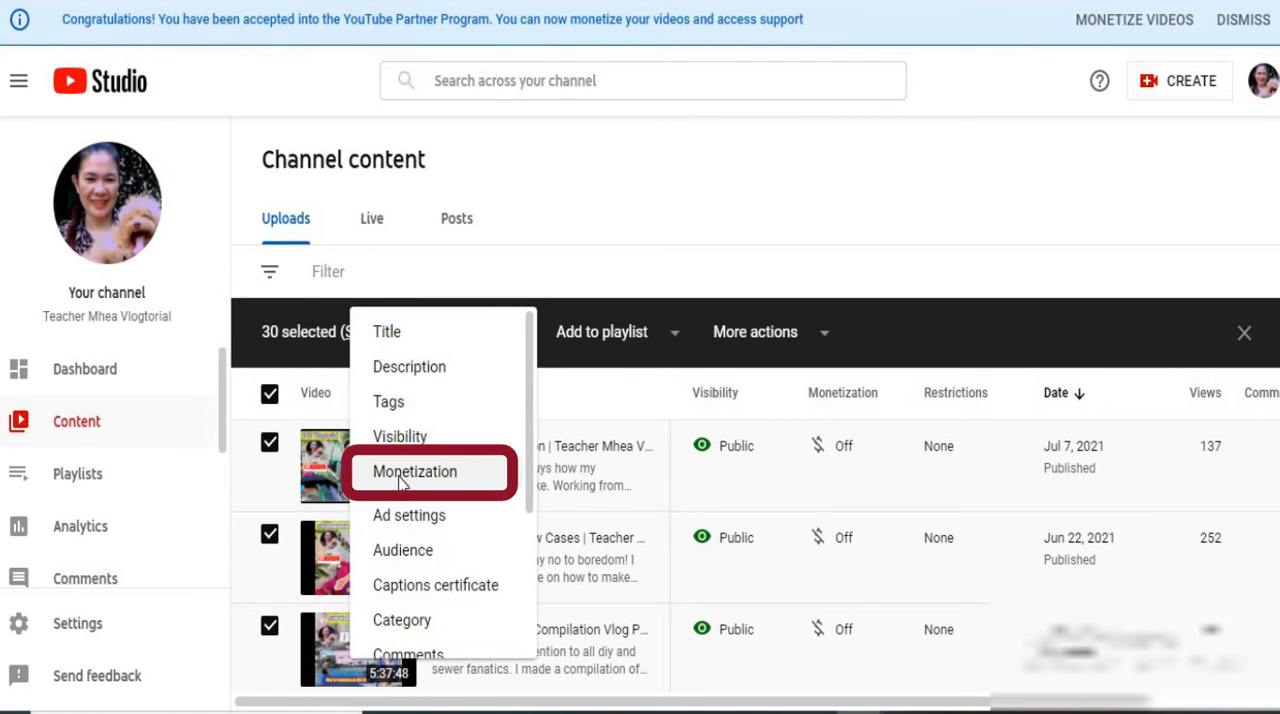
{"action": "left_click", "coordinate": [400, 483]}
{"action": "scroll", "coordinate": [260, 437], "scroll_direction": "down", "scroll_amount": 1}
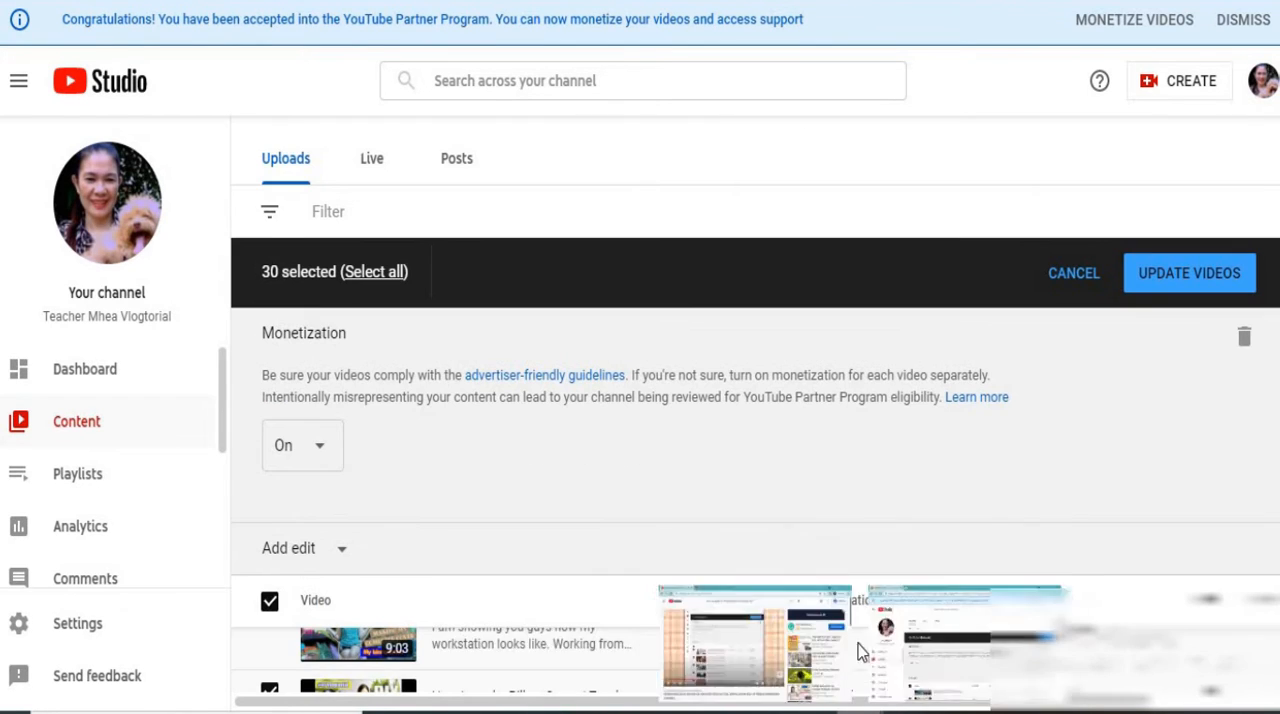
{"action": "left_click", "coordinate": [322, 452]}
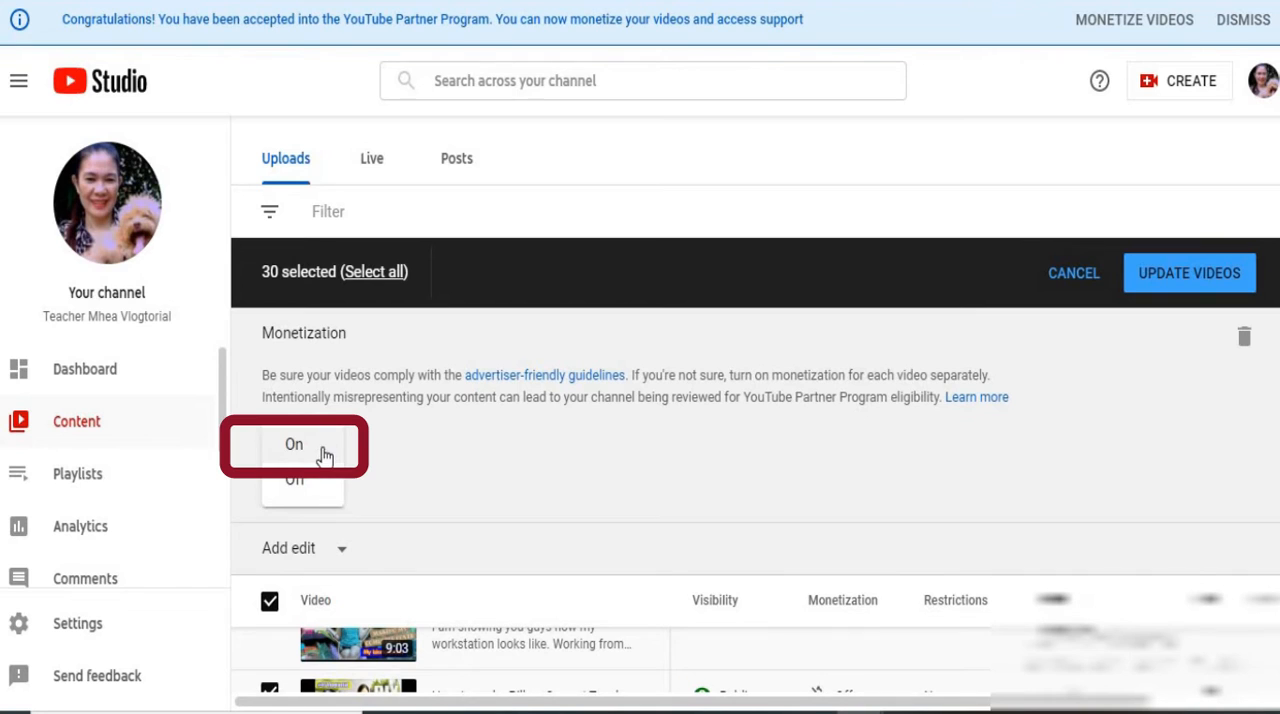
{"action": "left_click", "coordinate": [300, 447]}
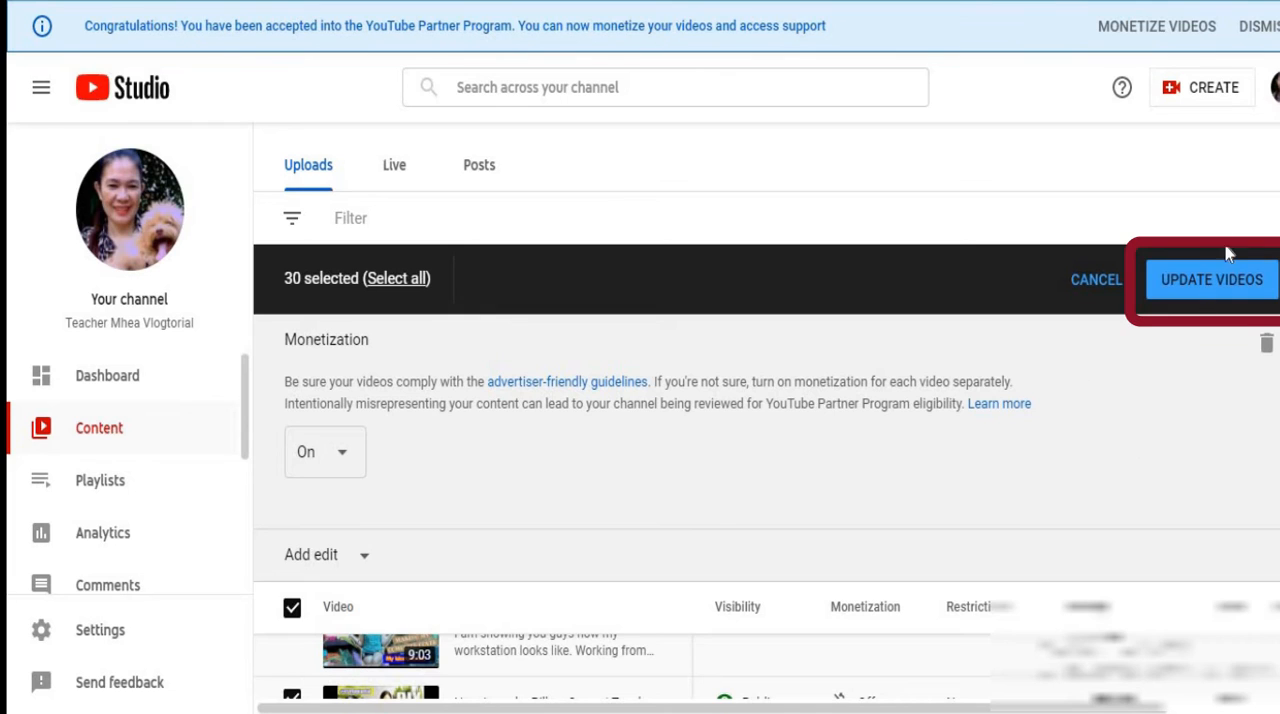
Apply the bulk update to the selected videos, acknowledging the implications of the action
{"action": "left_click", "coordinate": [1186, 282]}
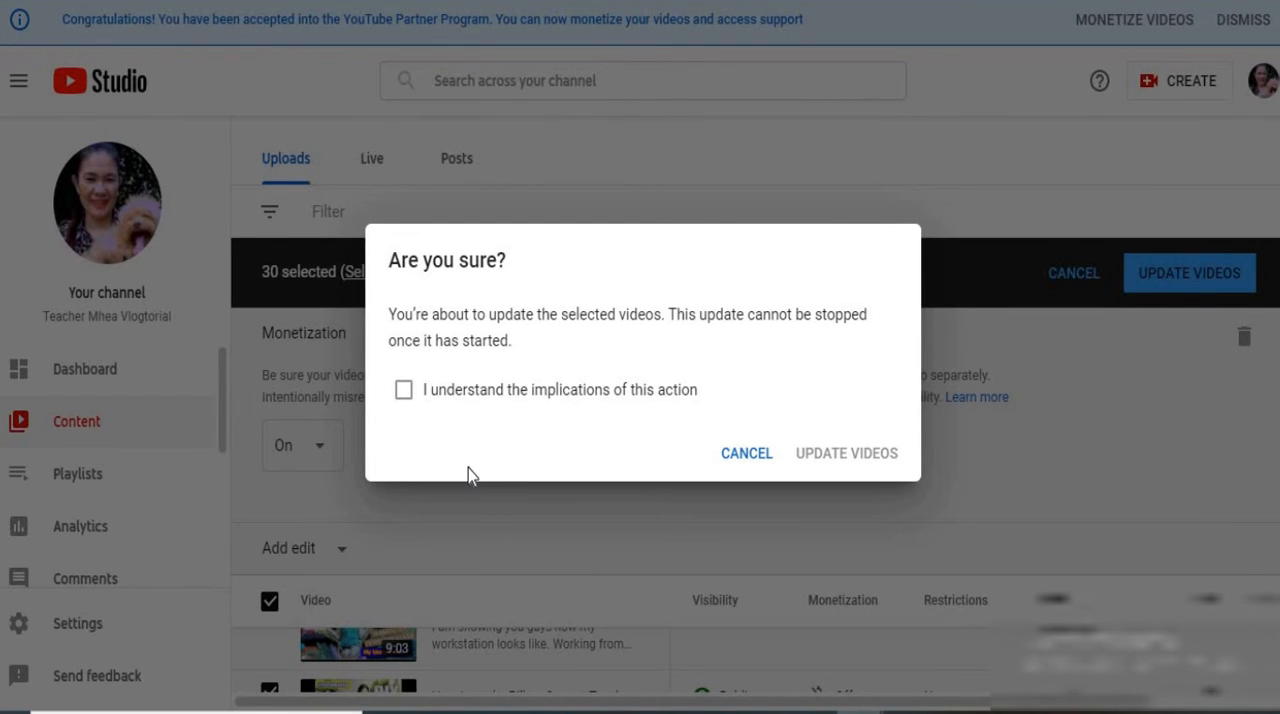
{"action": "left_click", "coordinate": [403, 392]}
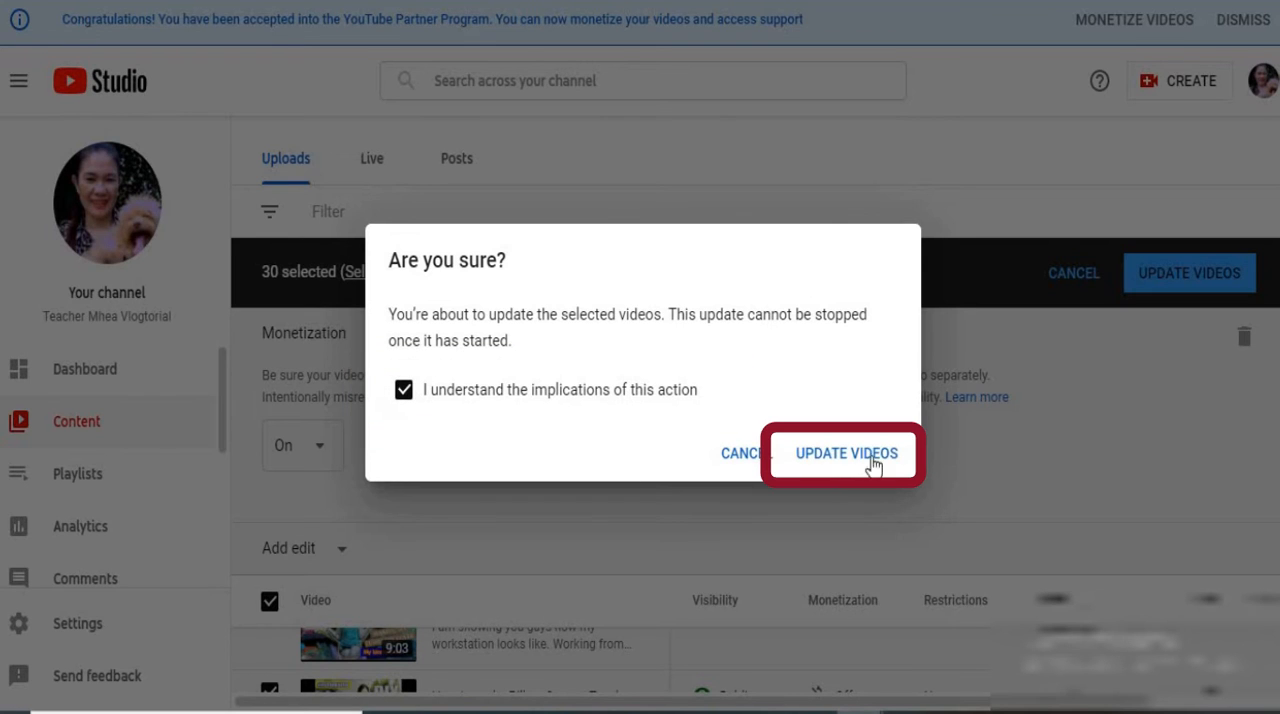
{"action": "left_click", "coordinate": [858, 460]}
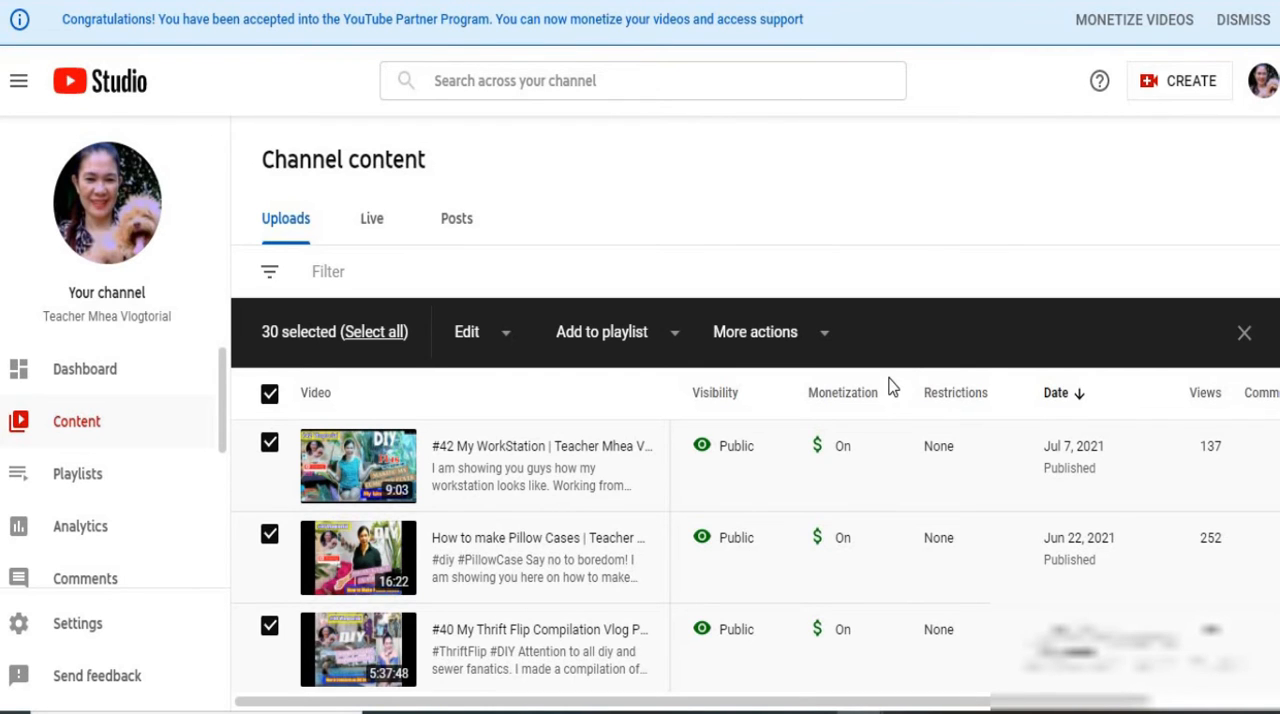
Check the monetization status of the updated videos throughout the current page of uploads
{"action": "scroll", "coordinate": [856, 427], "scroll_direction": "down", "scroll_amount": 2}
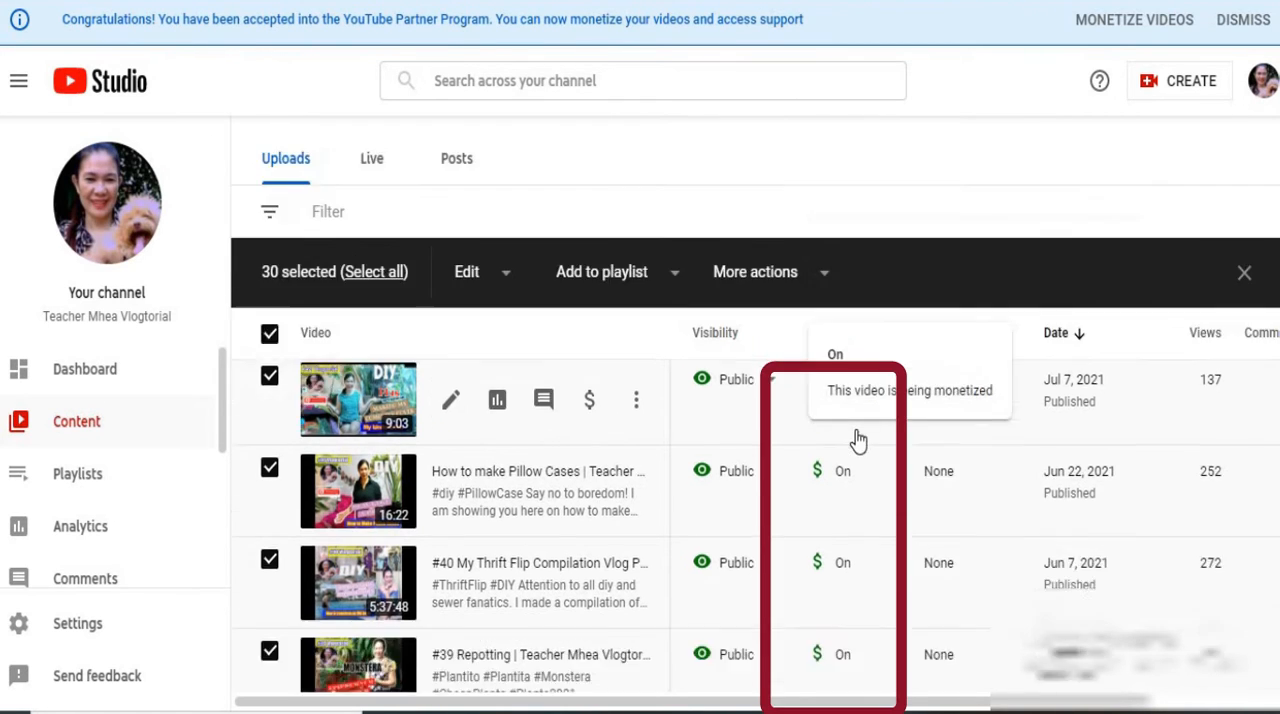
{"action": "scroll", "coordinate": [856, 440], "scroll_direction": "down", "scroll_amount": 2}
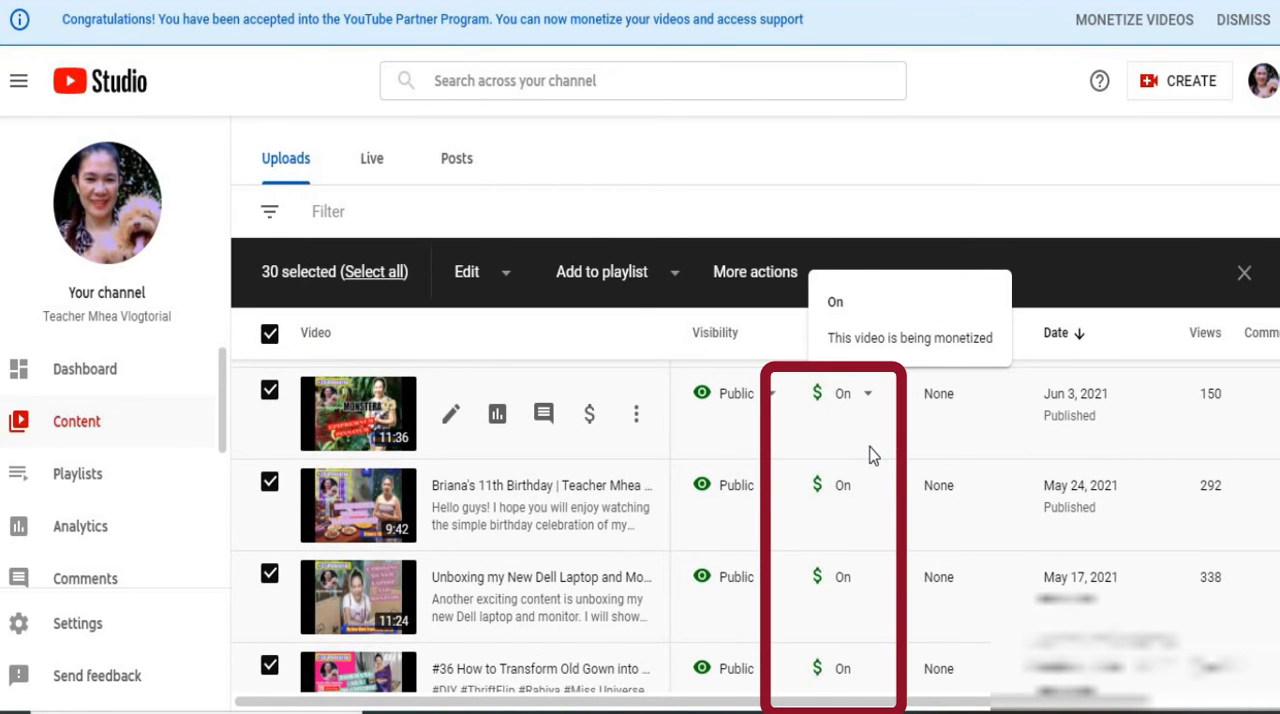
{"action": "scroll", "coordinate": [870, 458], "scroll_direction": "down", "scroll_amount": 9}
{"action": "scroll", "coordinate": [872, 455], "scroll_direction": "down", "scroll_amount": 10}
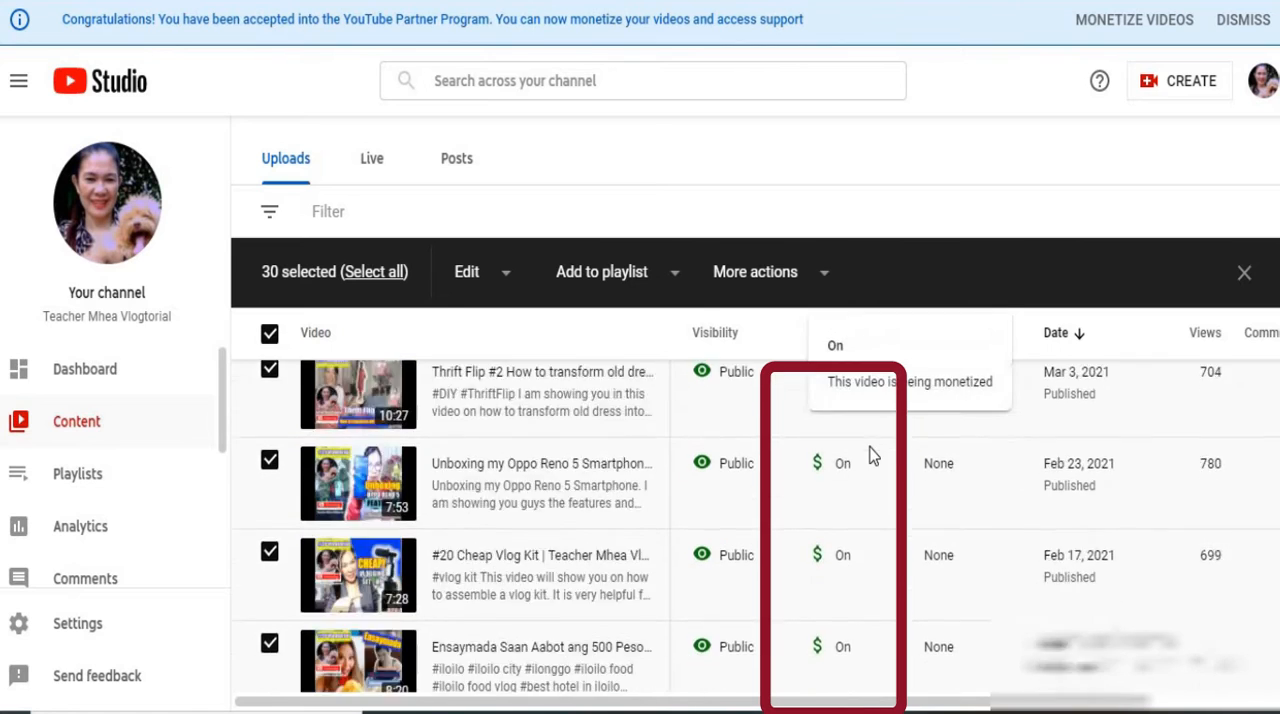
{"action": "scroll", "coordinate": [878, 502], "scroll_direction": "down", "scroll_amount": 3}
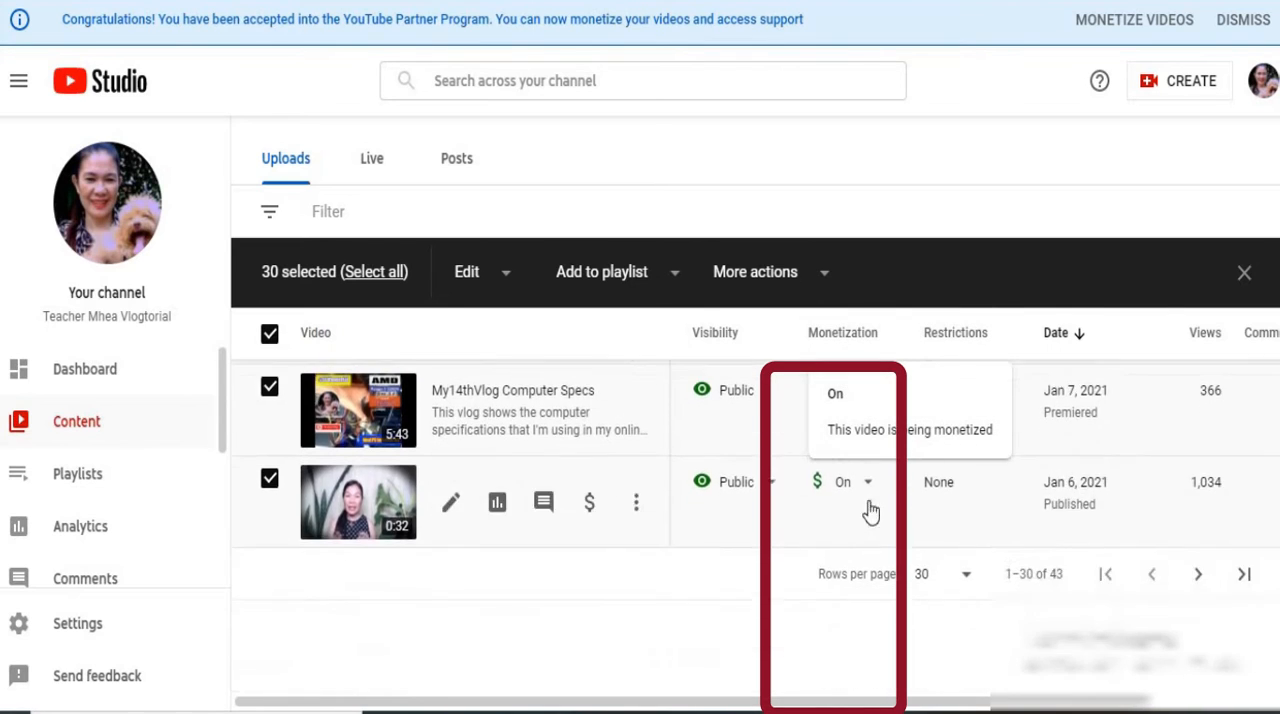
{"action": "scroll", "coordinate": [871, 503], "scroll_direction": "up", "scroll_amount": 9}
{"action": "scroll", "coordinate": [896, 456], "scroll_direction": "up", "scroll_amount": 12}
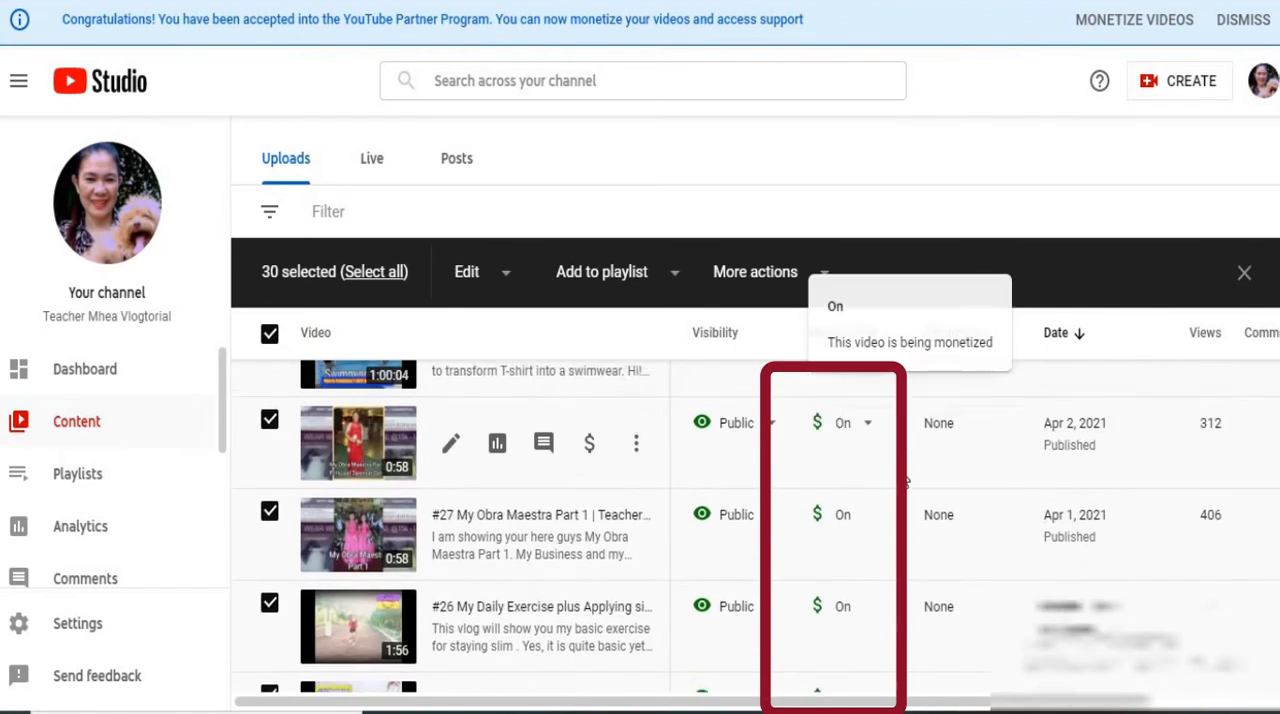
Select only the newest upload in the content list and open its individual monetization settings
{"action": "scroll", "coordinate": [897, 488], "scroll_direction": "up", "scroll_amount": 1}
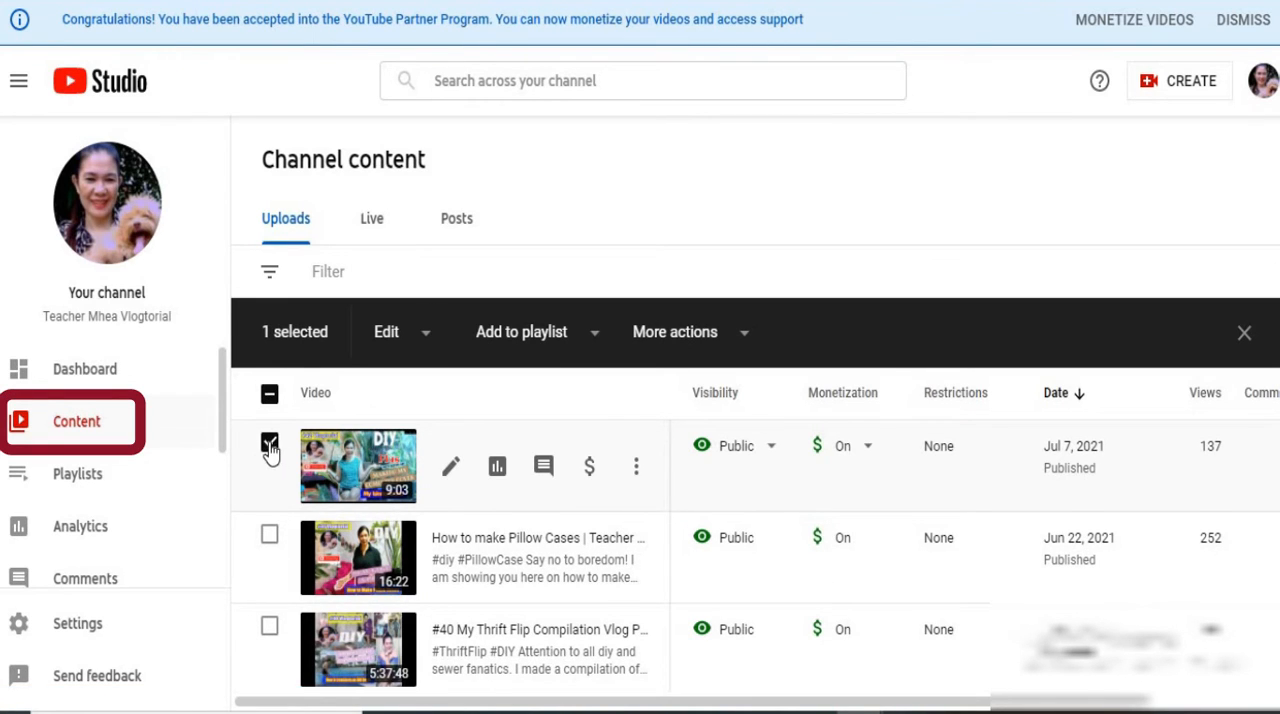
{"action": "left_click", "coordinate": [270, 444]}
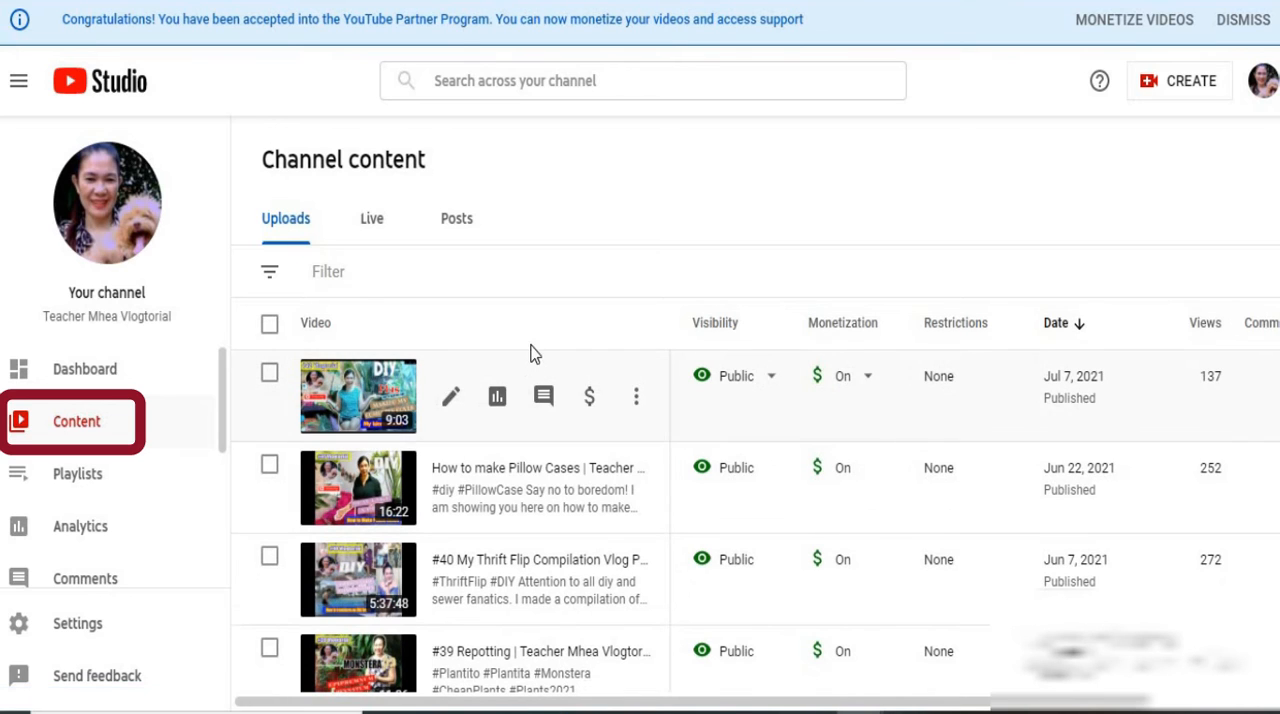
{"action": "left_click", "coordinate": [270, 372]}
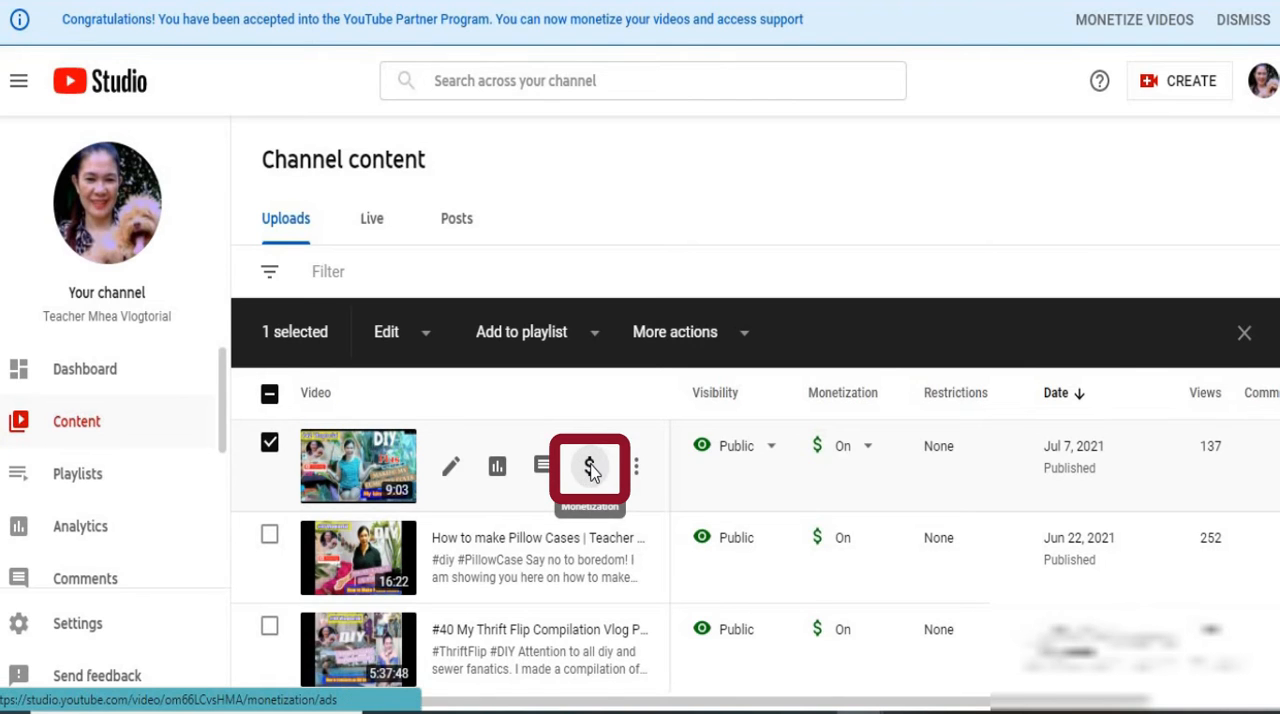
{"action": "left_click", "coordinate": [591, 470]}
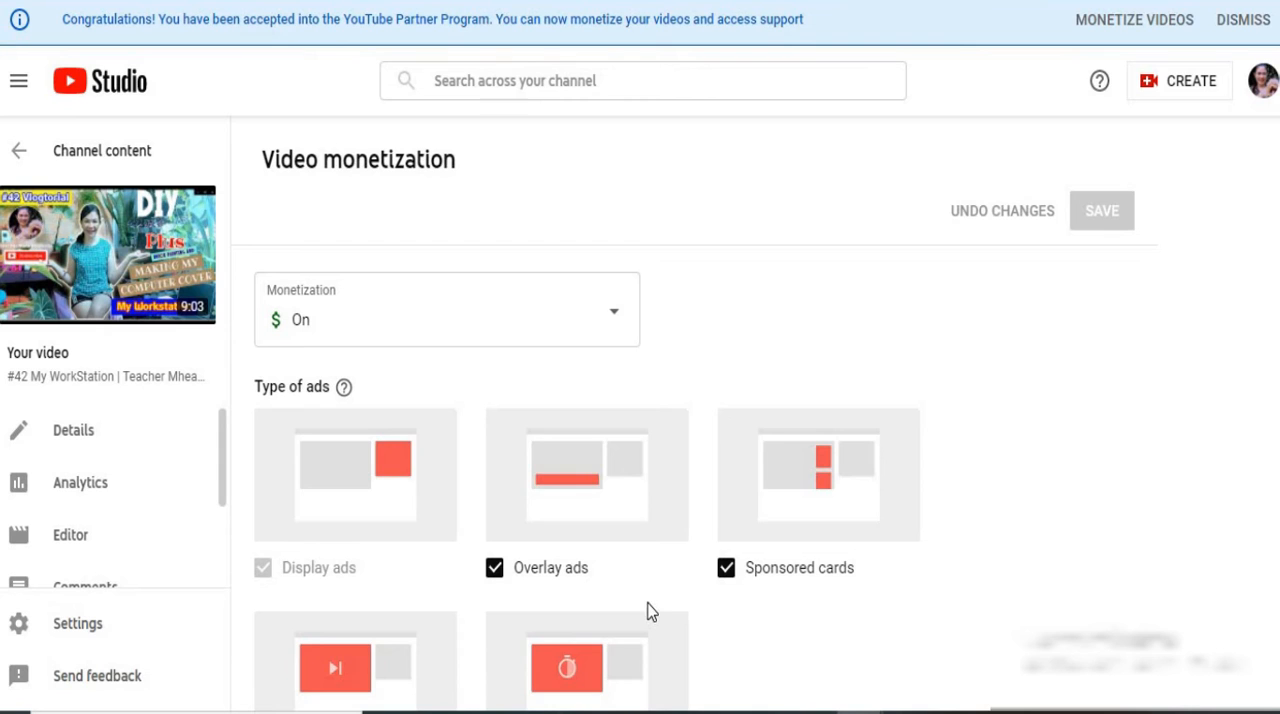
Examine the ad types and video ad locations enabled for this video, and open its analytics
{"action": "scroll", "coordinate": [648, 610], "scroll_direction": "down", "scroll_amount": 3}
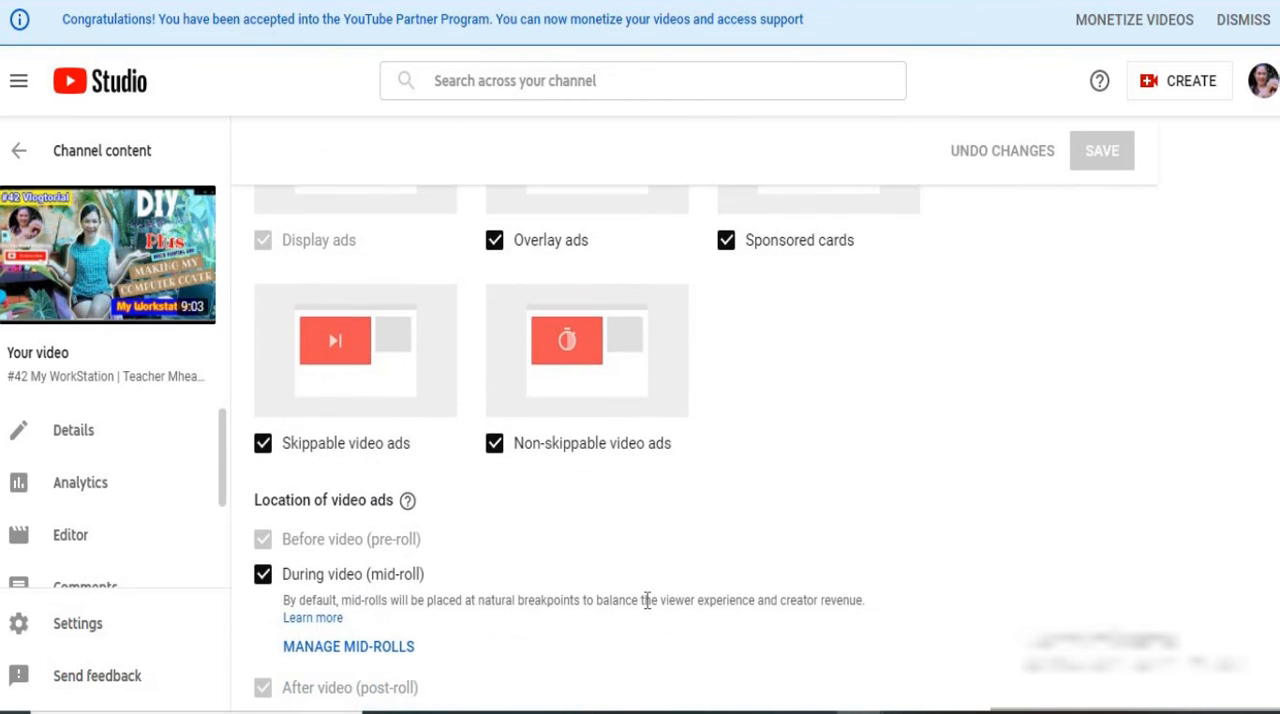
{"action": "scroll", "coordinate": [647, 600], "scroll_direction": "down", "scroll_amount": 1}
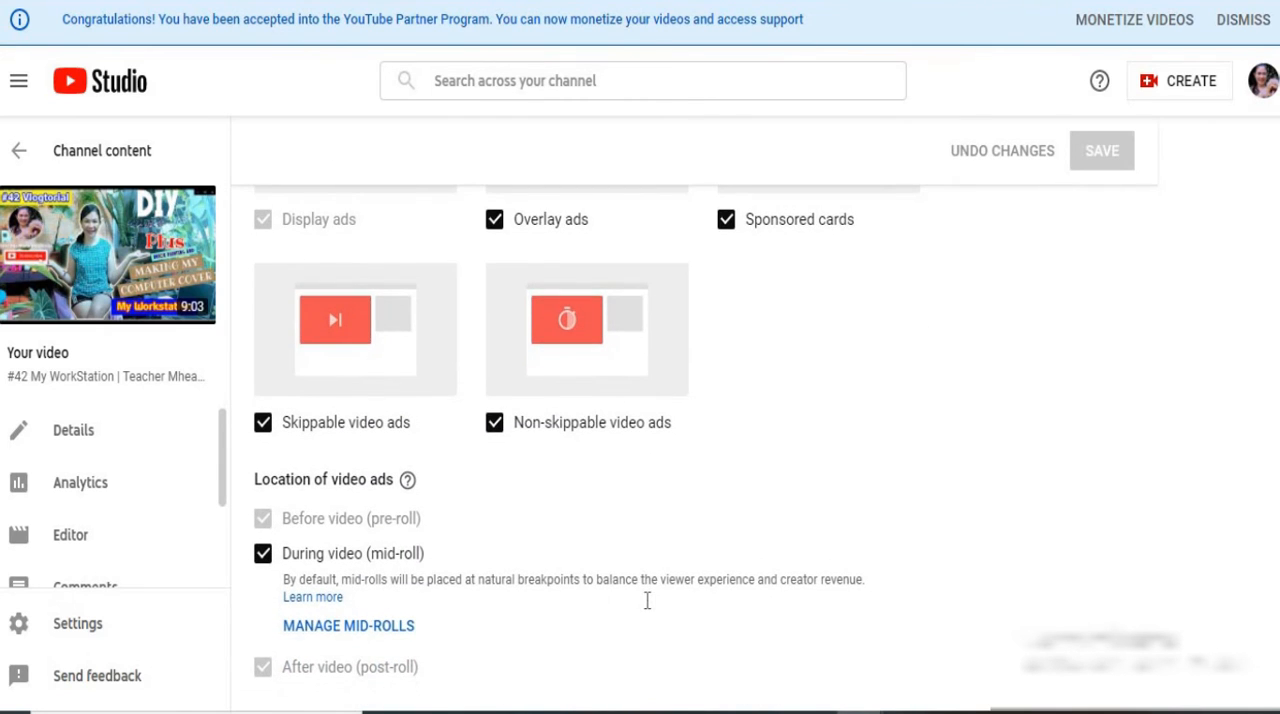
{"action": "scroll", "coordinate": [647, 600], "scroll_direction": "up", "scroll_amount": 2}
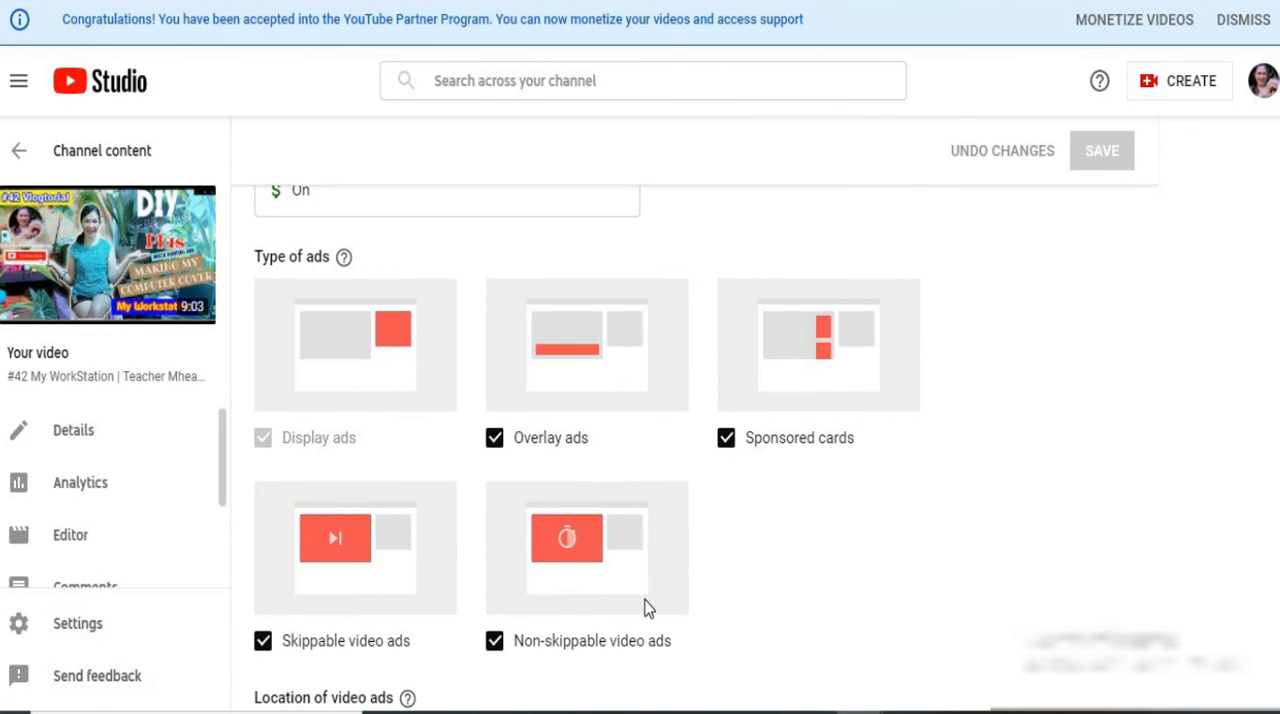
{"action": "scroll", "coordinate": [648, 608], "scroll_direction": "down", "scroll_amount": 2}
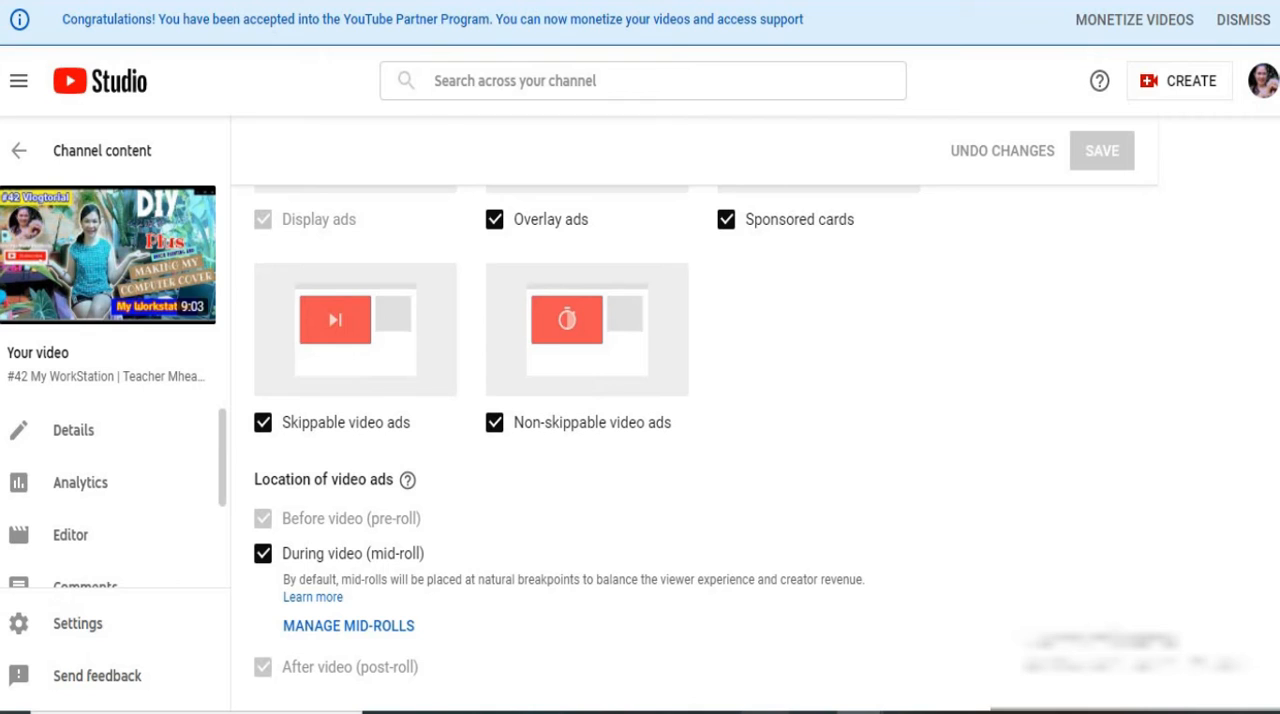
{"action": "scroll", "coordinate": [648, 517], "scroll_direction": "up", "scroll_amount": 2}
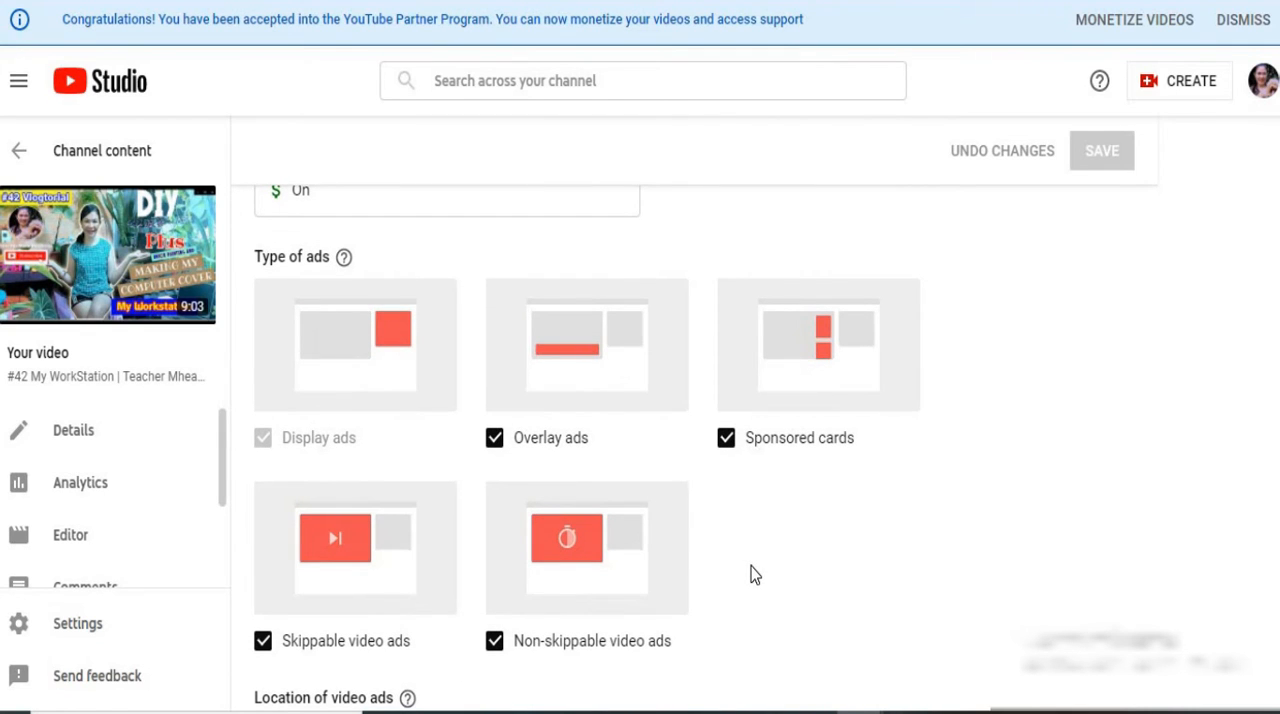
{"action": "scroll", "coordinate": [751, 566], "scroll_direction": "down", "scroll_amount": 1}
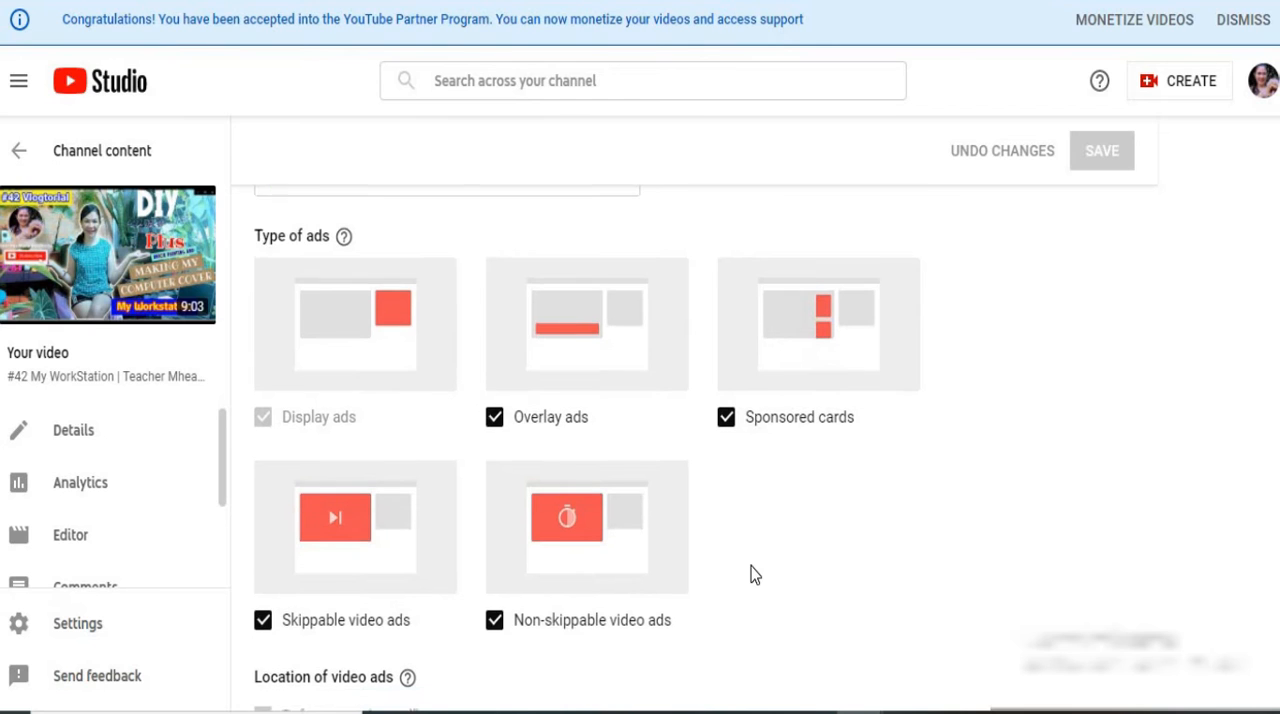
{"action": "scroll", "coordinate": [333, 543], "scroll_direction": "down", "scroll_amount": 1}
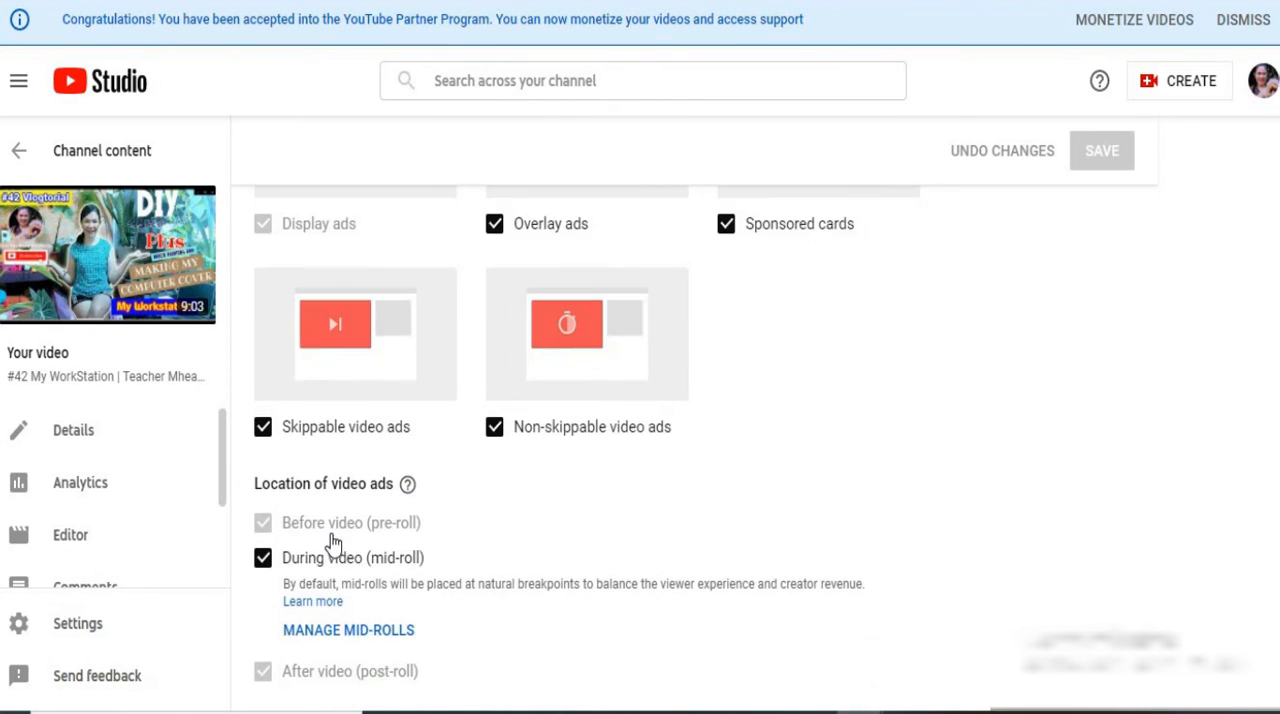
{"action": "scroll", "coordinate": [335, 534], "scroll_direction": "up", "scroll_amount": 2}
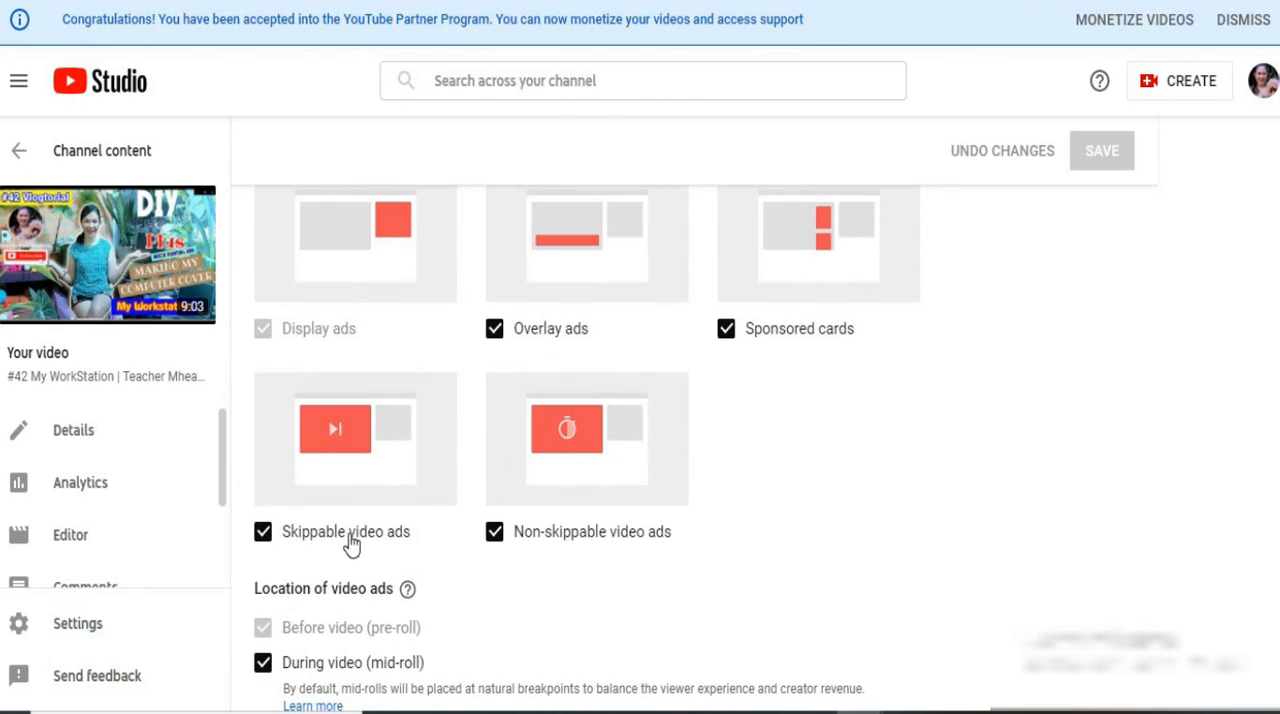
{"action": "scroll", "coordinate": [349, 546], "scroll_direction": "down", "scroll_amount": 2}
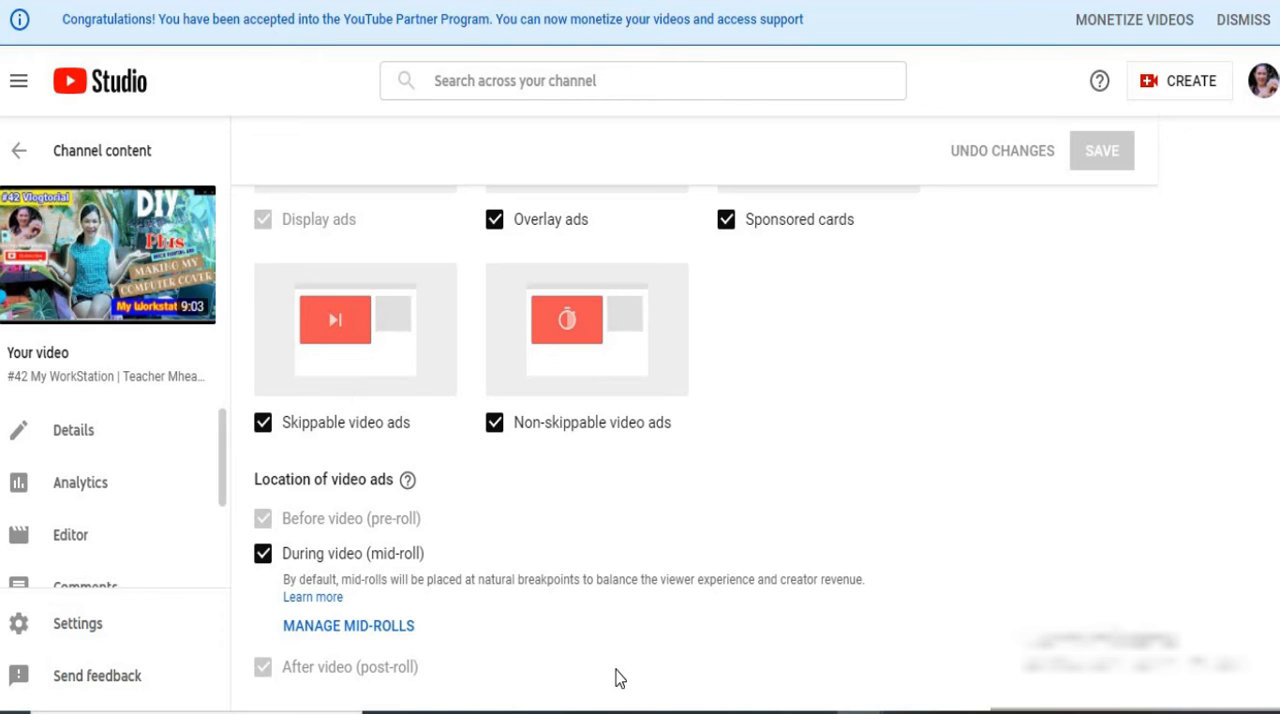
{"action": "left_click", "coordinate": [17, 489]}
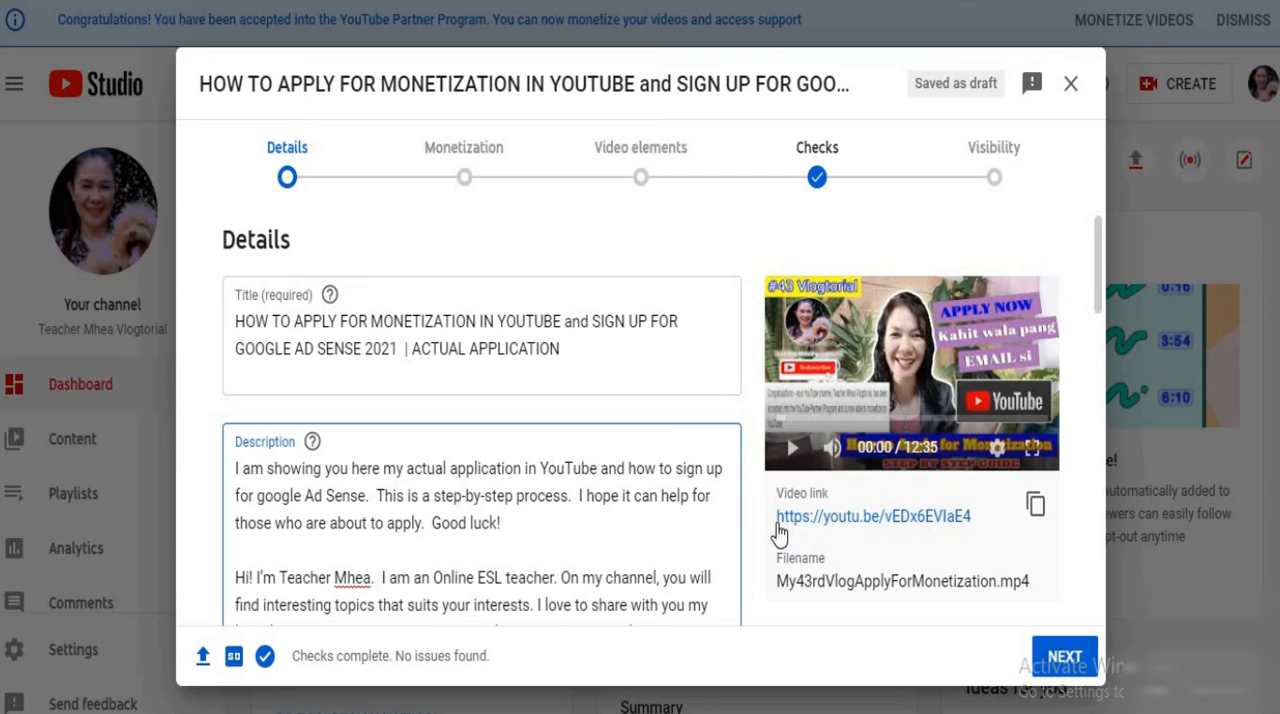
Advance the draft upload from Details to Monetization and set its Monetization to On
{"action": "left_click", "coordinate": [1083, 670]}
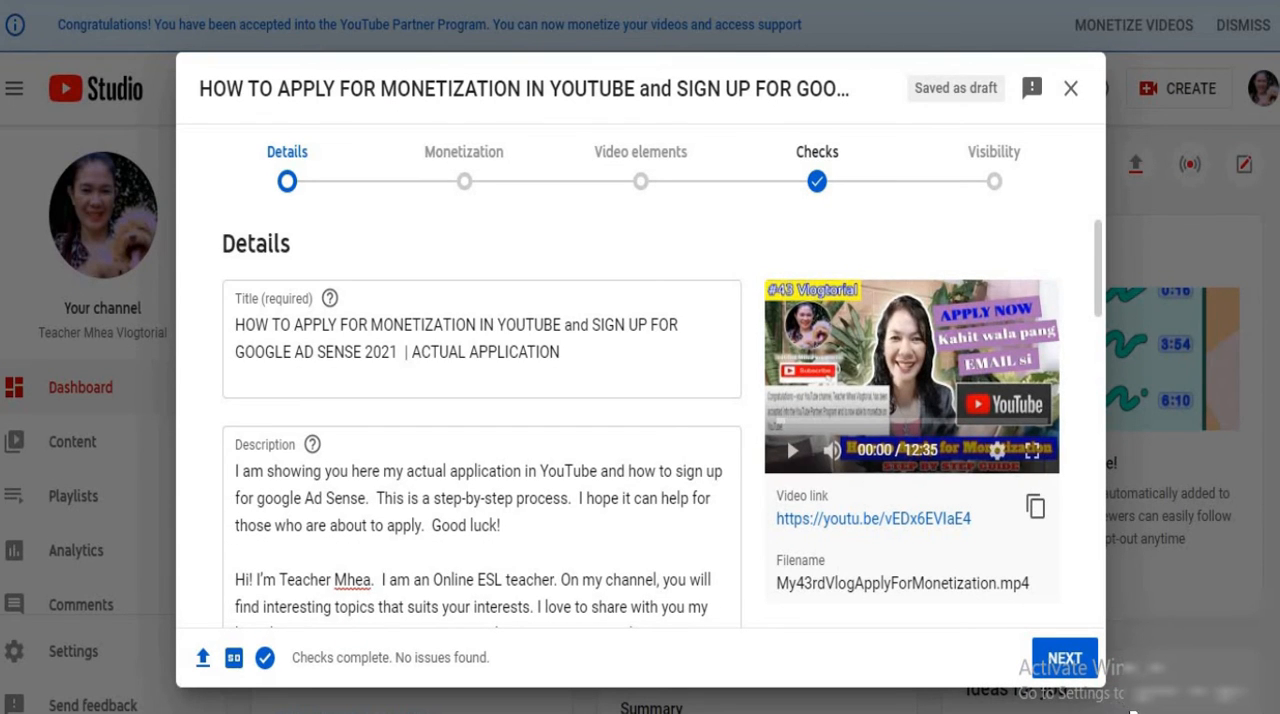
{"action": "left_click", "coordinate": [1058, 660]}
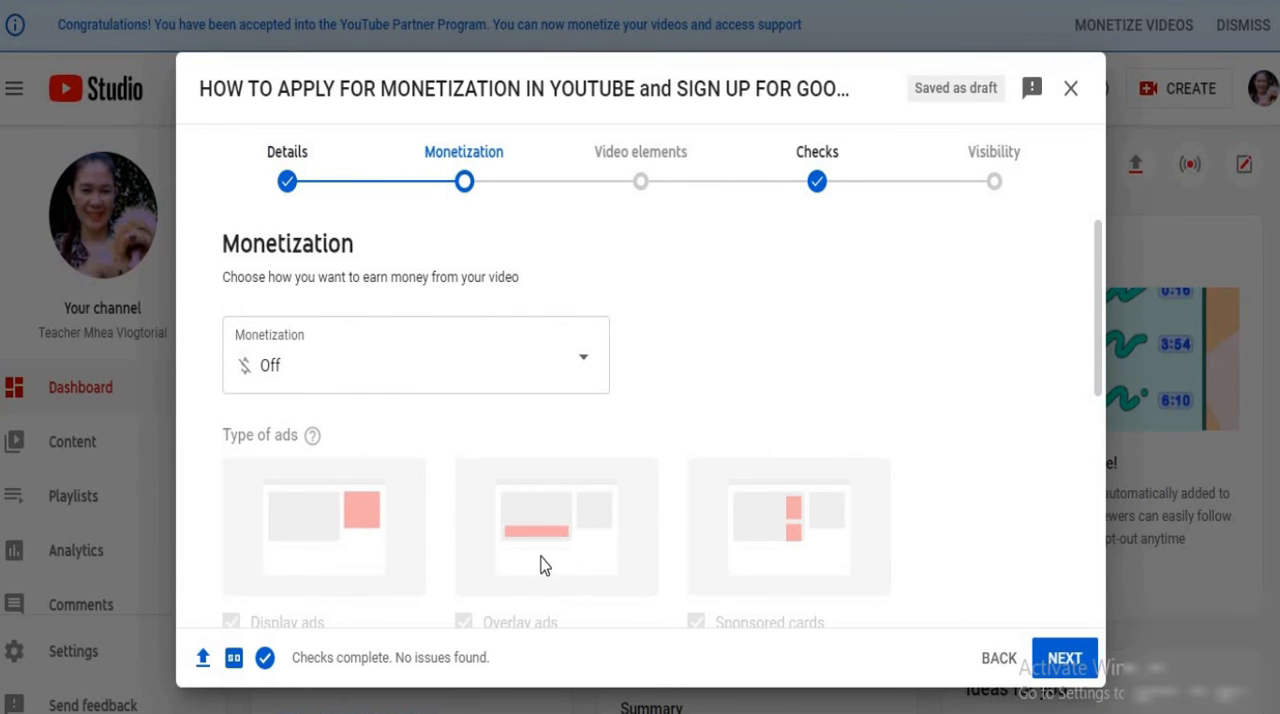
{"action": "left_click", "coordinate": [581, 366]}
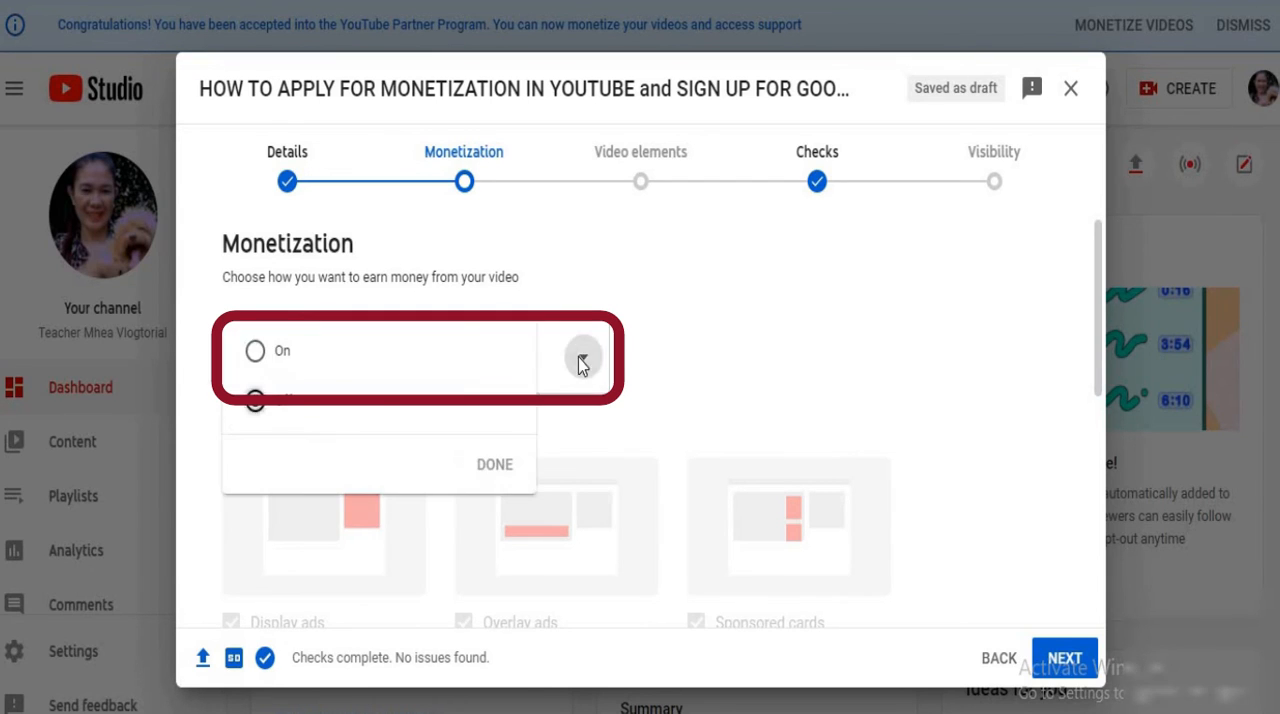
{"action": "left_click", "coordinate": [254, 352]}
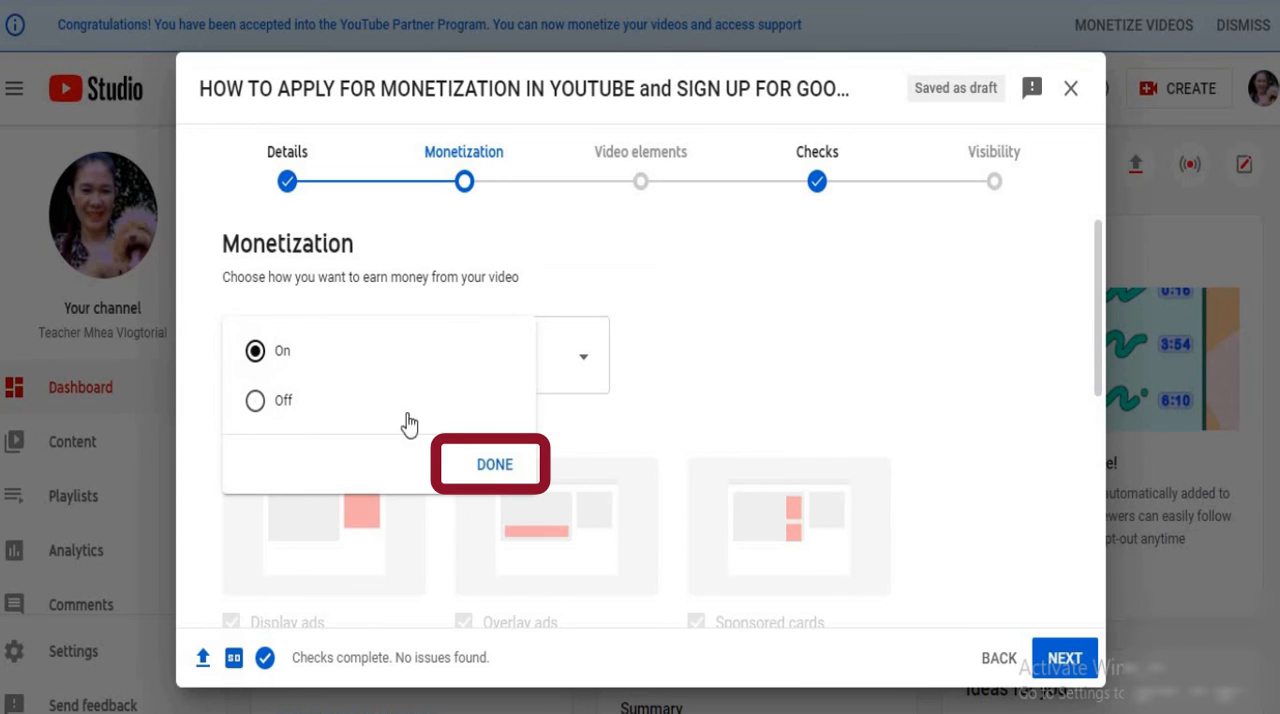
{"action": "left_click", "coordinate": [486, 466]}
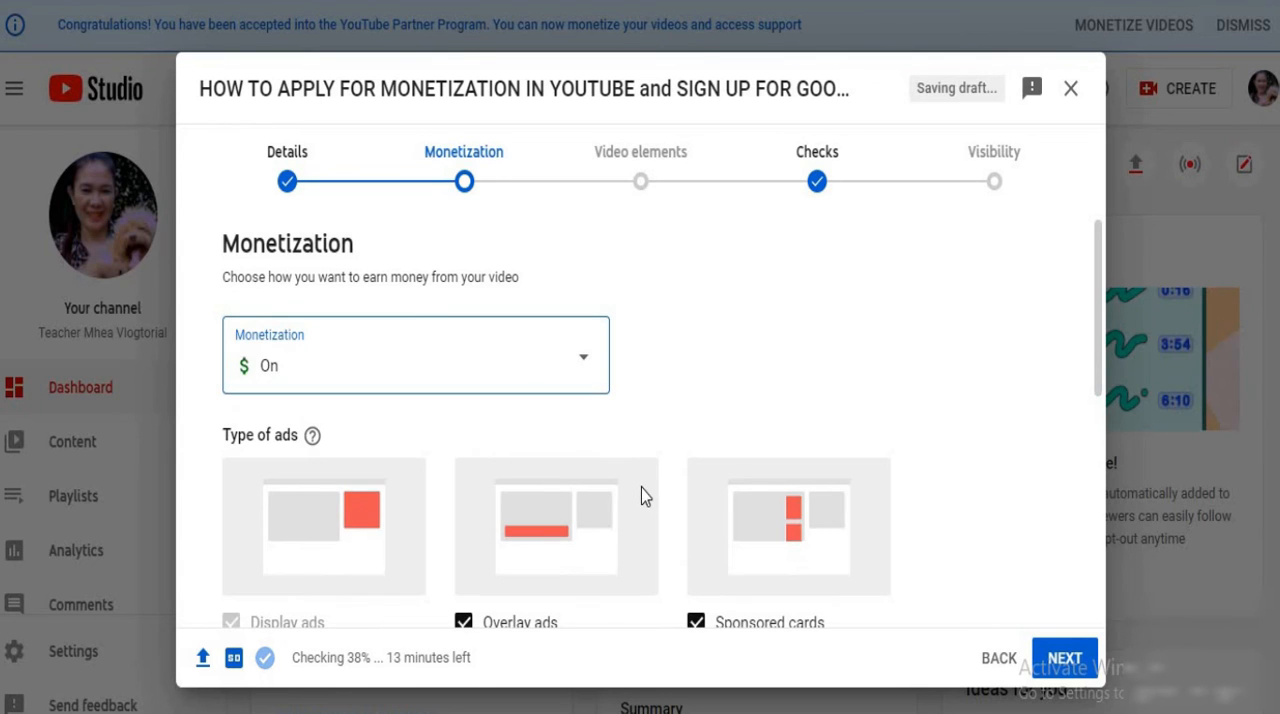
Review the draft's types of ads and the pre-roll, mid-roll and post-roll ad locations
{"action": "scroll", "coordinate": [640, 488], "scroll_direction": "down", "scroll_amount": 2}
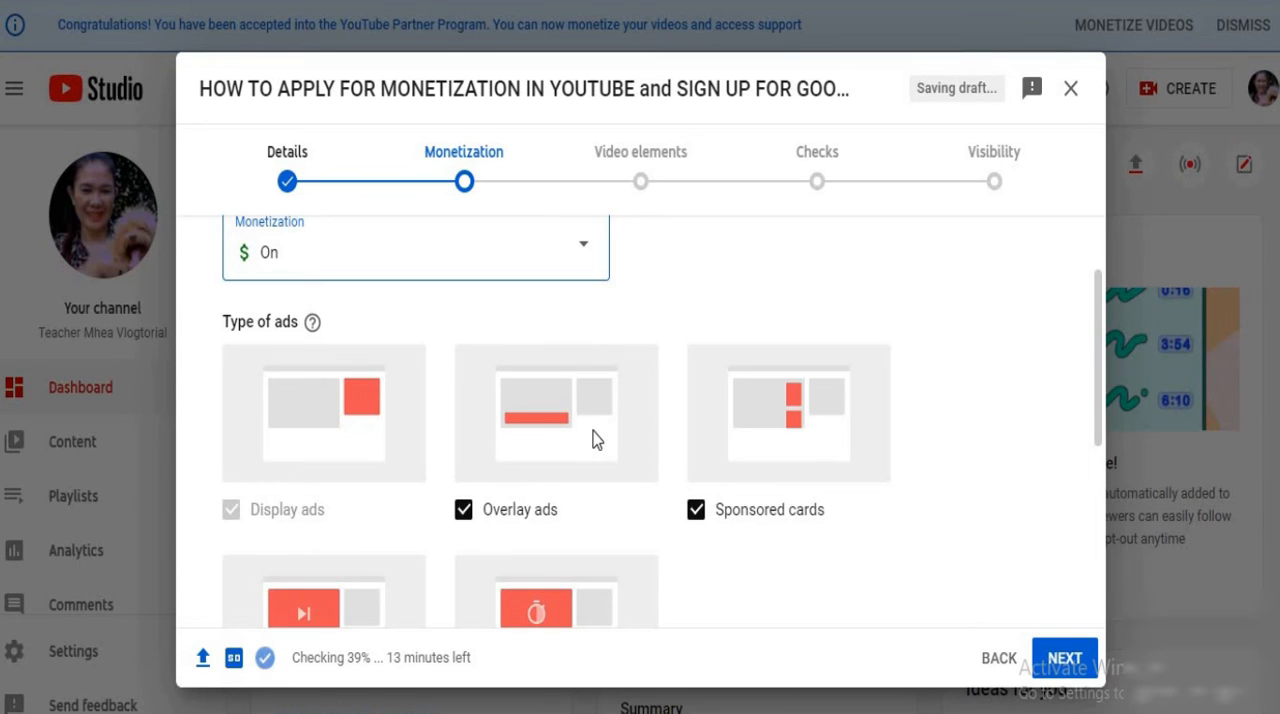
{"action": "scroll", "coordinate": [595, 438], "scroll_direction": "down", "scroll_amount": 1}
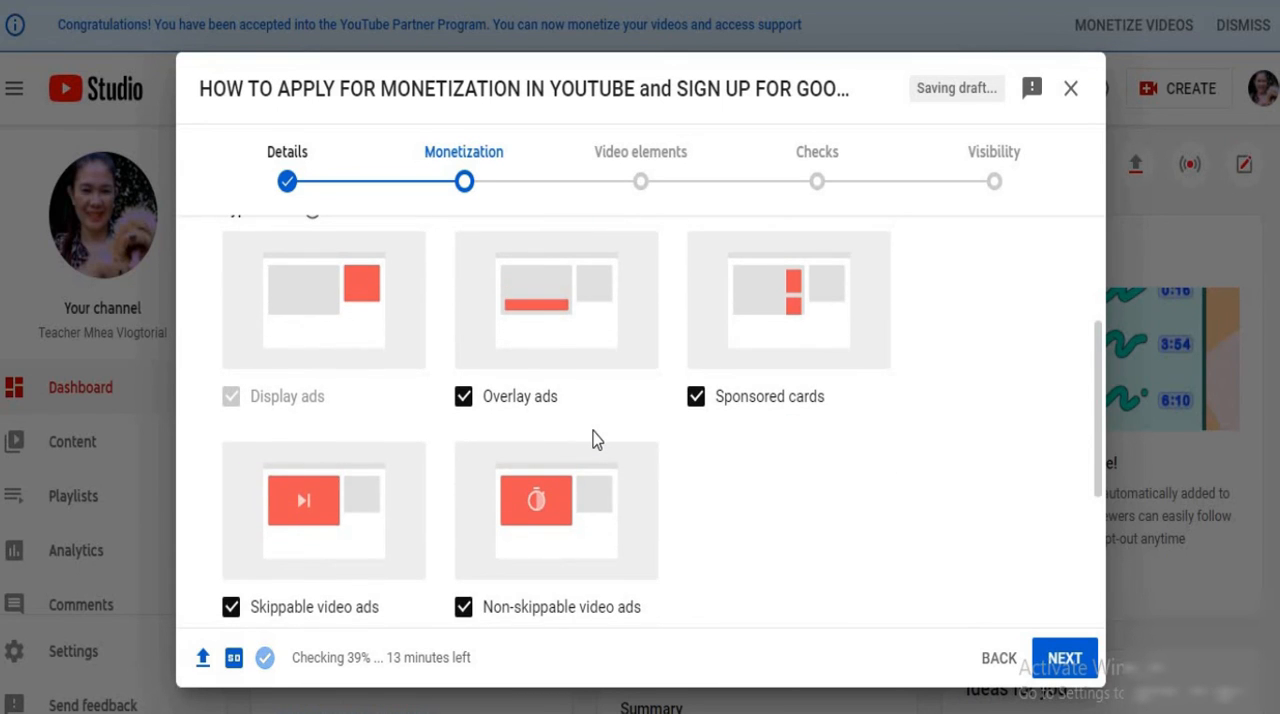
{"action": "scroll", "coordinate": [595, 438], "scroll_direction": "down", "scroll_amount": 2}
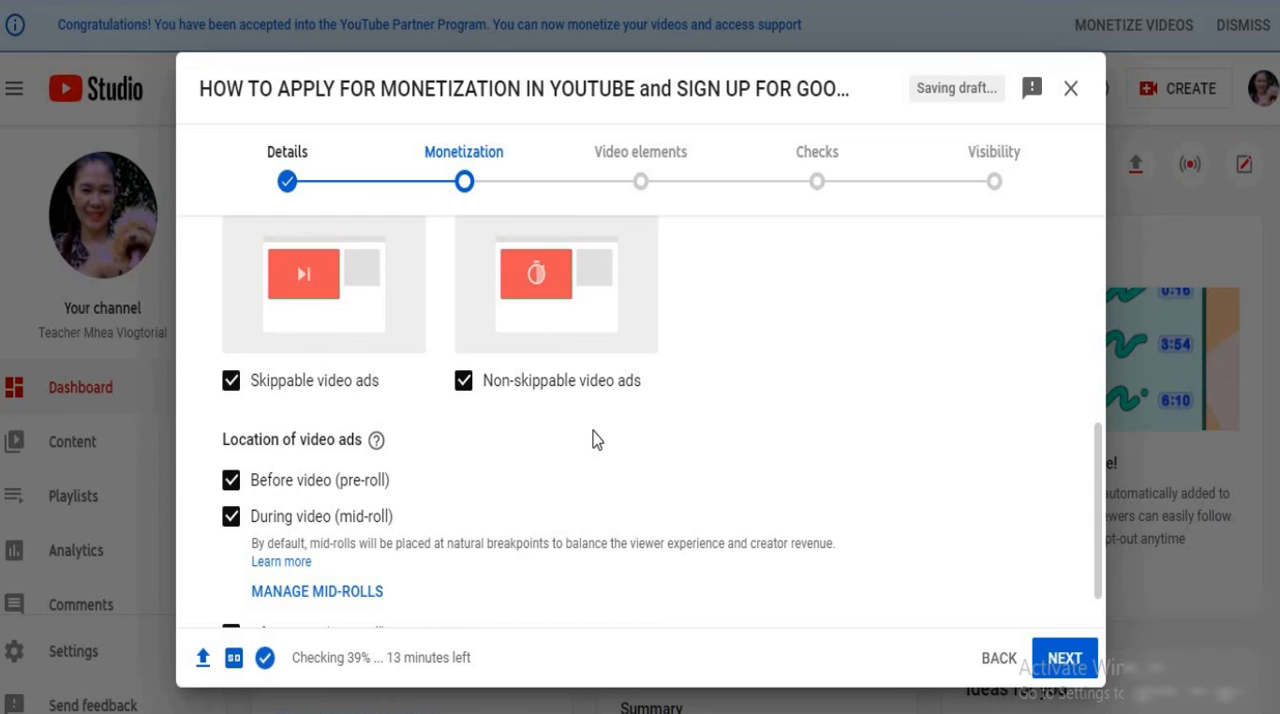
{"action": "scroll", "coordinate": [595, 438], "scroll_direction": "down", "scroll_amount": 1}
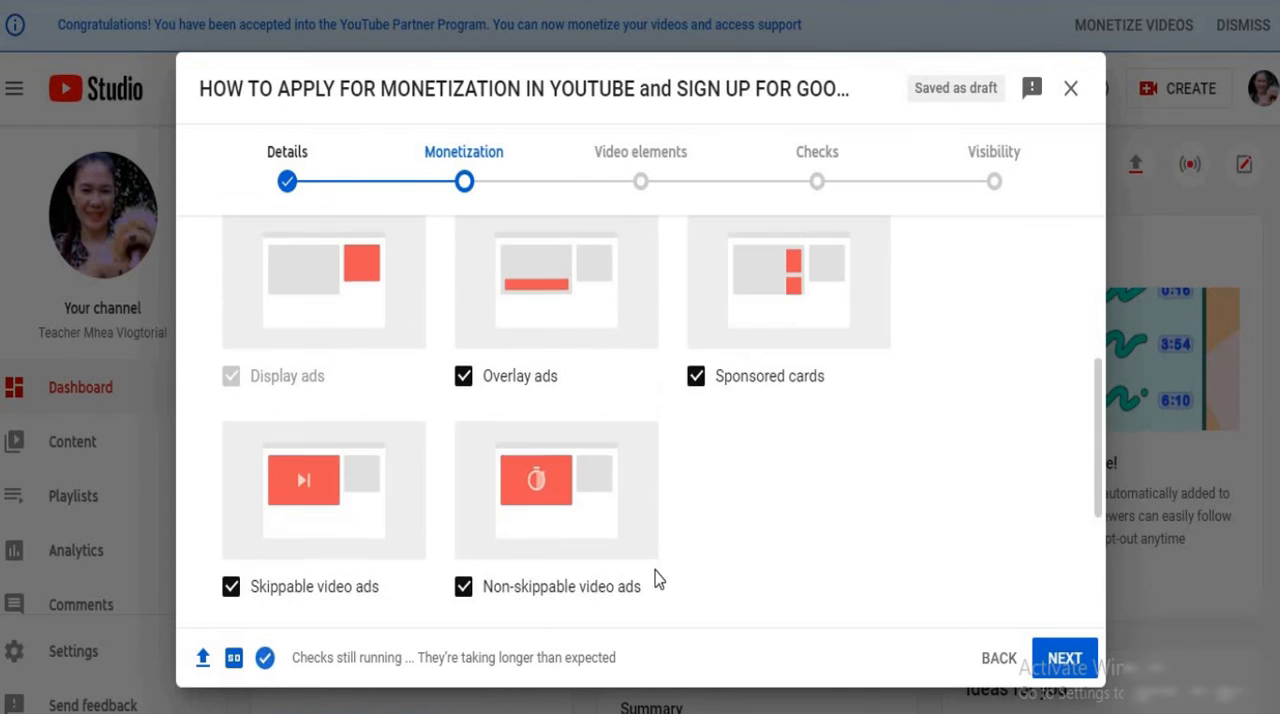
{"action": "scroll", "coordinate": [657, 578], "scroll_direction": "up", "scroll_amount": 5}
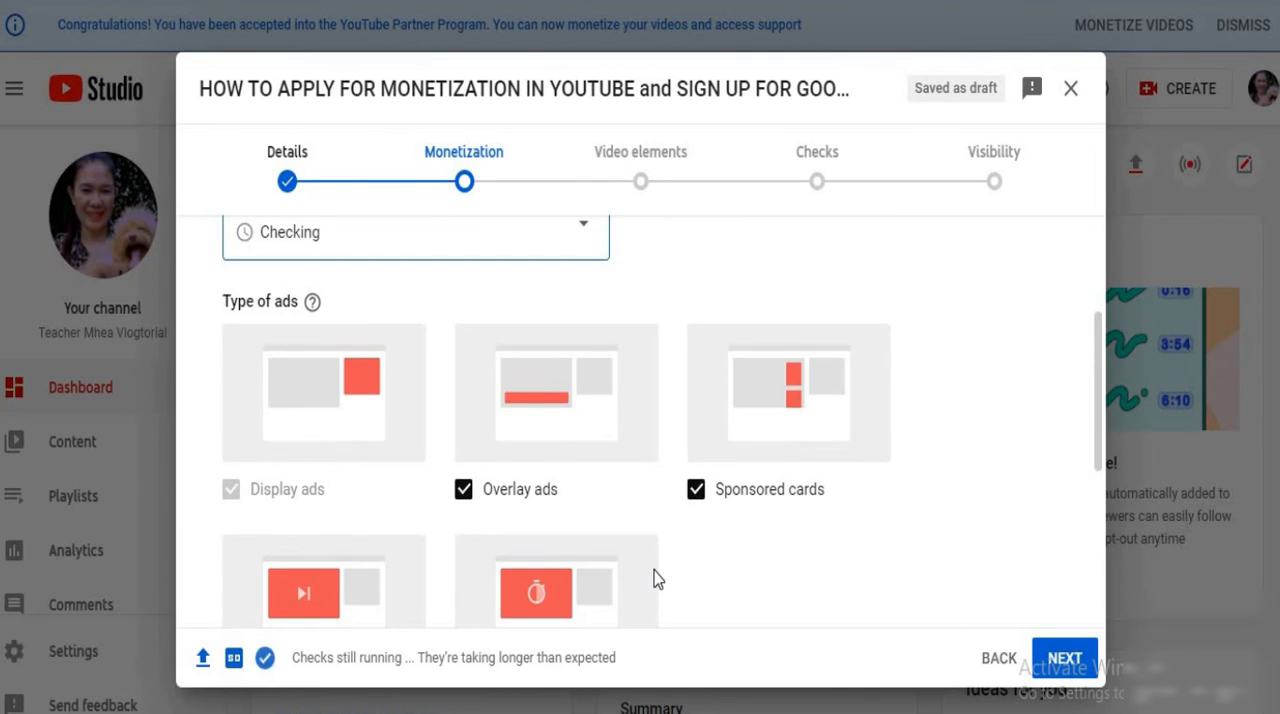
{"action": "scroll", "coordinate": [657, 578], "scroll_direction": "down", "scroll_amount": 1}
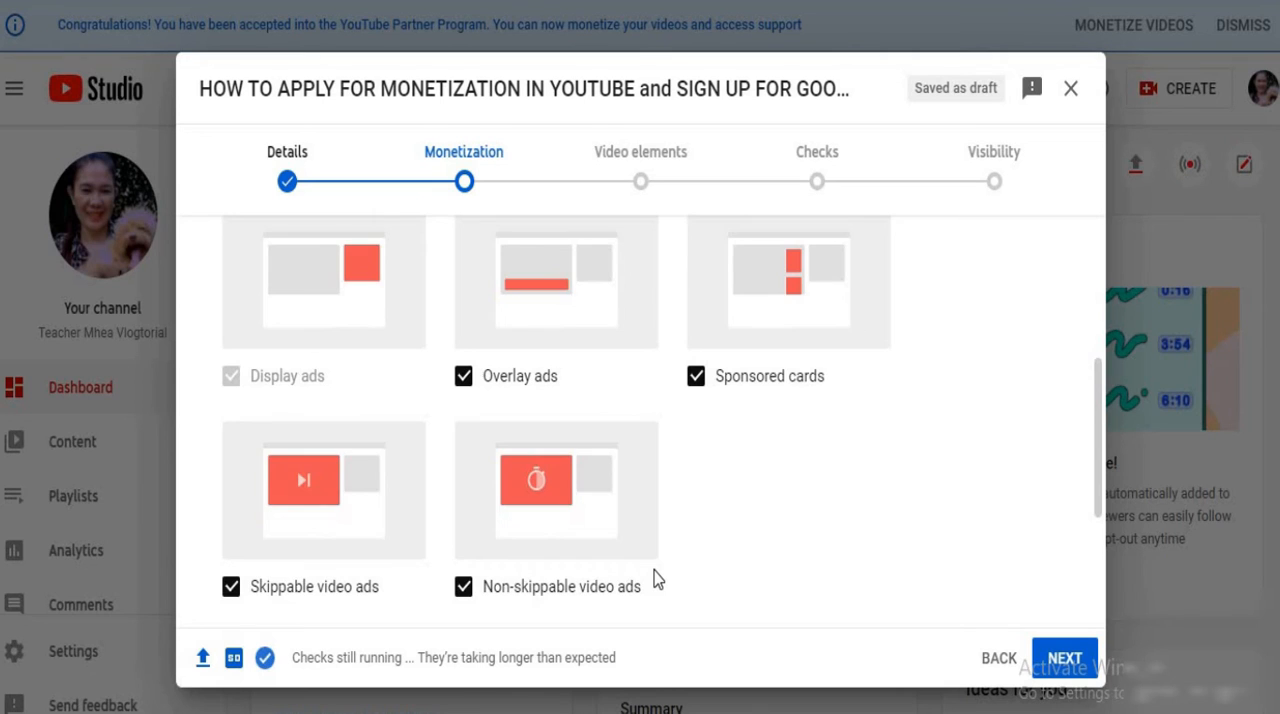
{"action": "scroll", "coordinate": [657, 580], "scroll_direction": "down", "scroll_amount": 2}
{"action": "scroll", "coordinate": [657, 580], "scroll_direction": "up", "scroll_amount": 2}
{"action": "scroll", "coordinate": [657, 580], "scroll_direction": "down", "scroll_amount": 2}
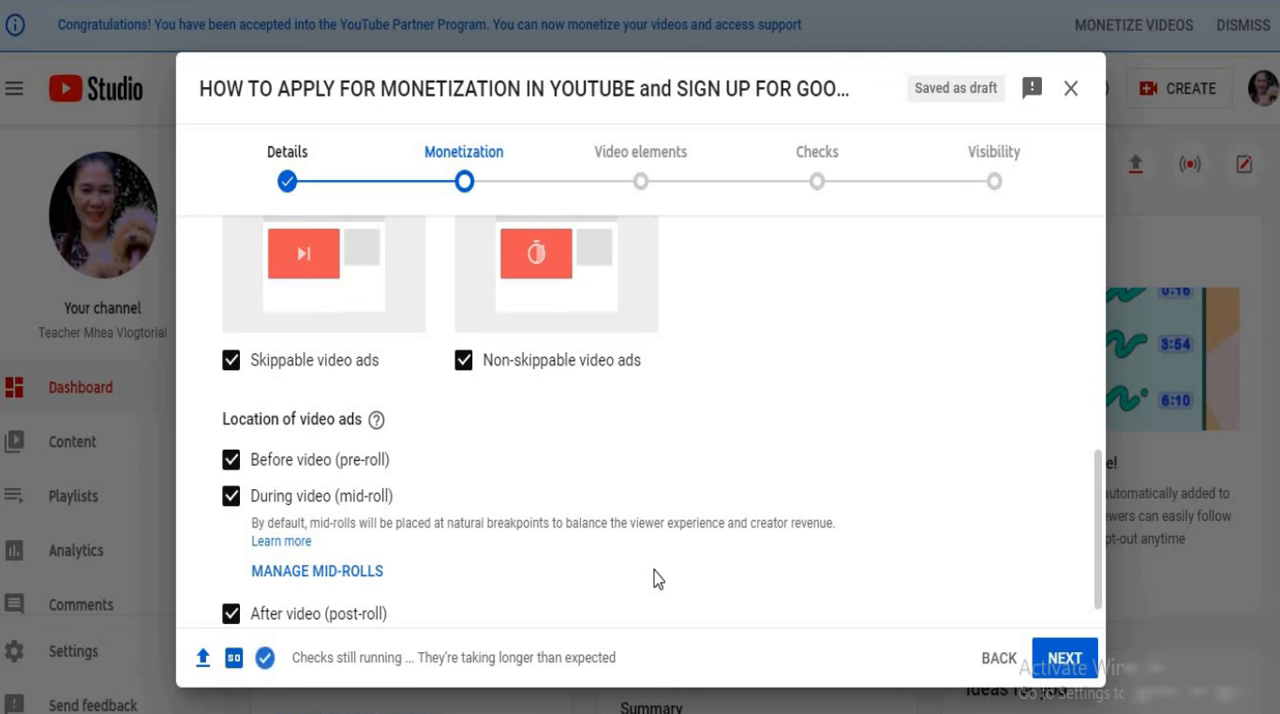
{"action": "scroll", "coordinate": [700, 576], "scroll_direction": "up", "scroll_amount": 2}
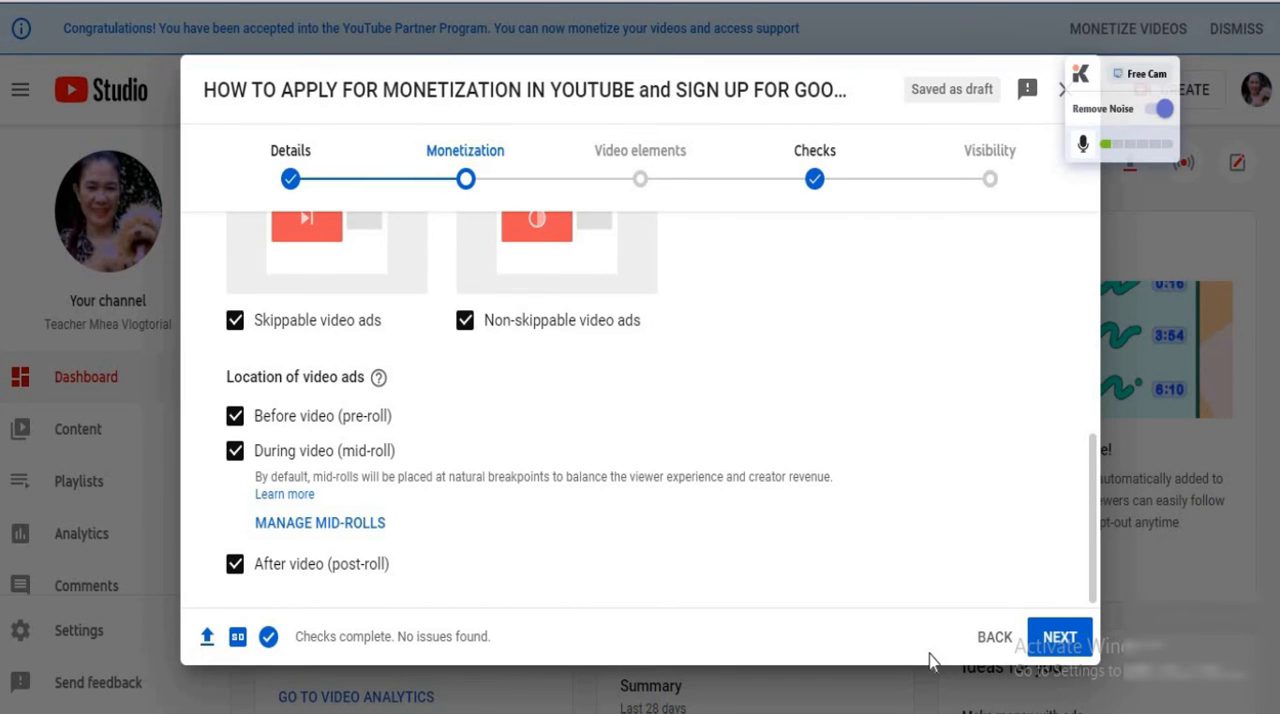
Continue the draft upload through Video elements to the Visibility stage without adding an end screen or cards
{"action": "left_click", "coordinate": [1177, 58]}
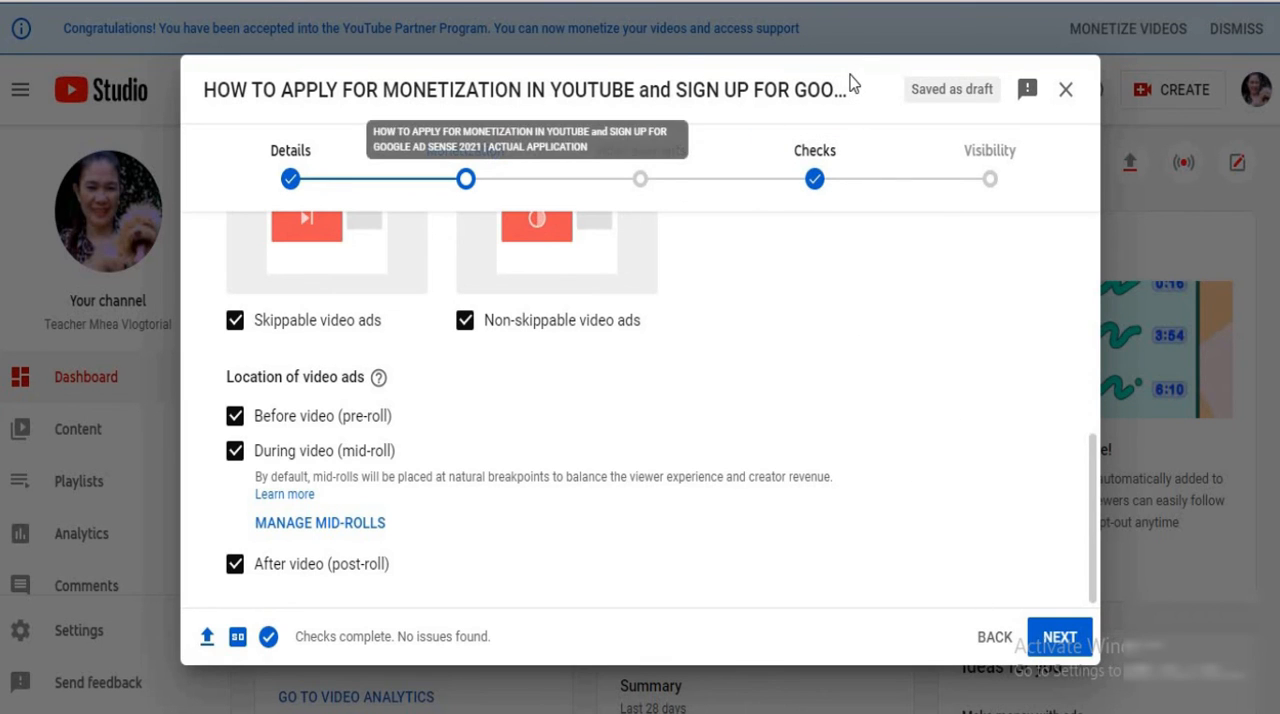
{"action": "left_click_drag", "start_coordinate": [851, 76], "coordinate": [972, 278]}
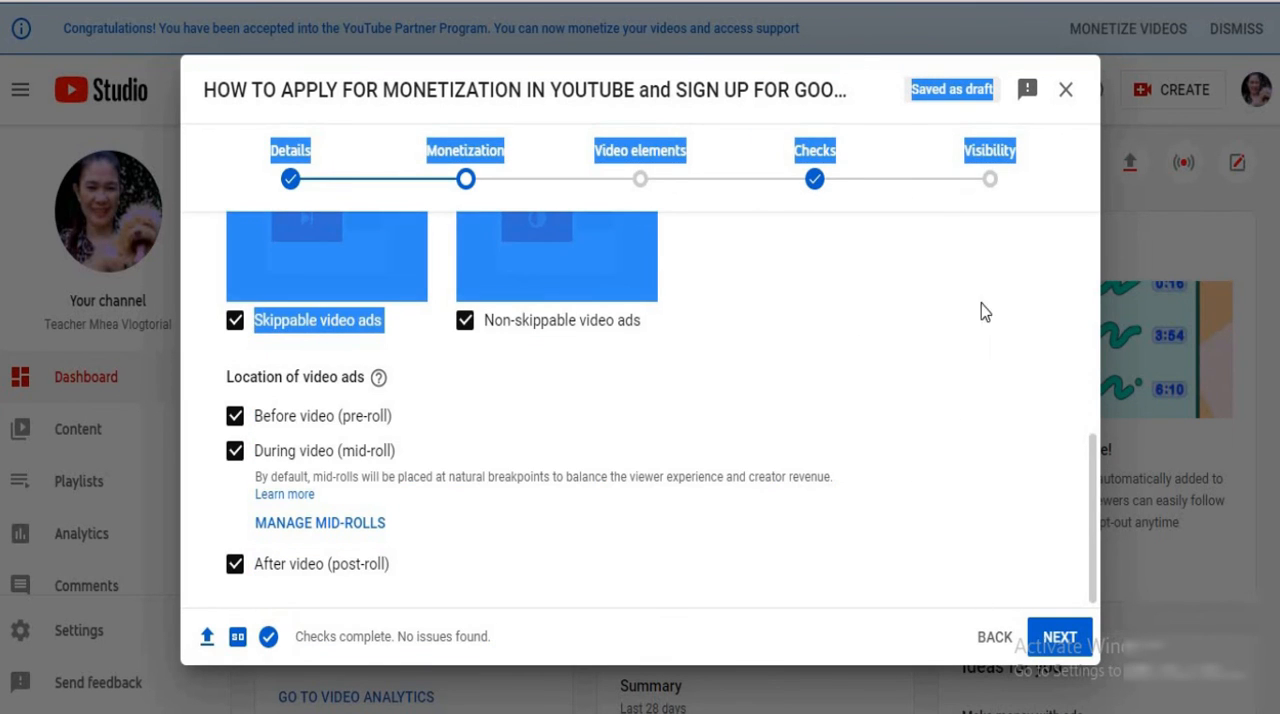
{"action": "left_click", "coordinate": [984, 304]}
{"action": "left_click", "coordinate": [1045, 640]}
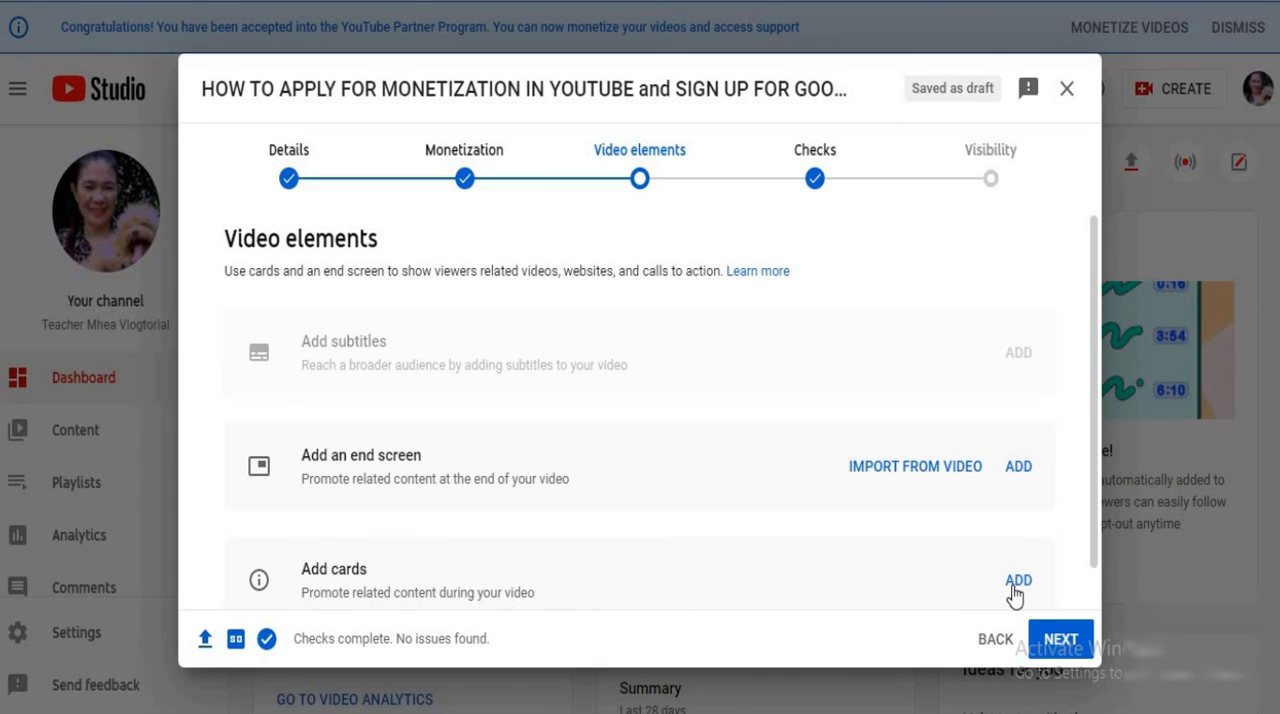
{"action": "scroll", "coordinate": [729, 551], "scroll_direction": "down", "scroll_amount": 1}
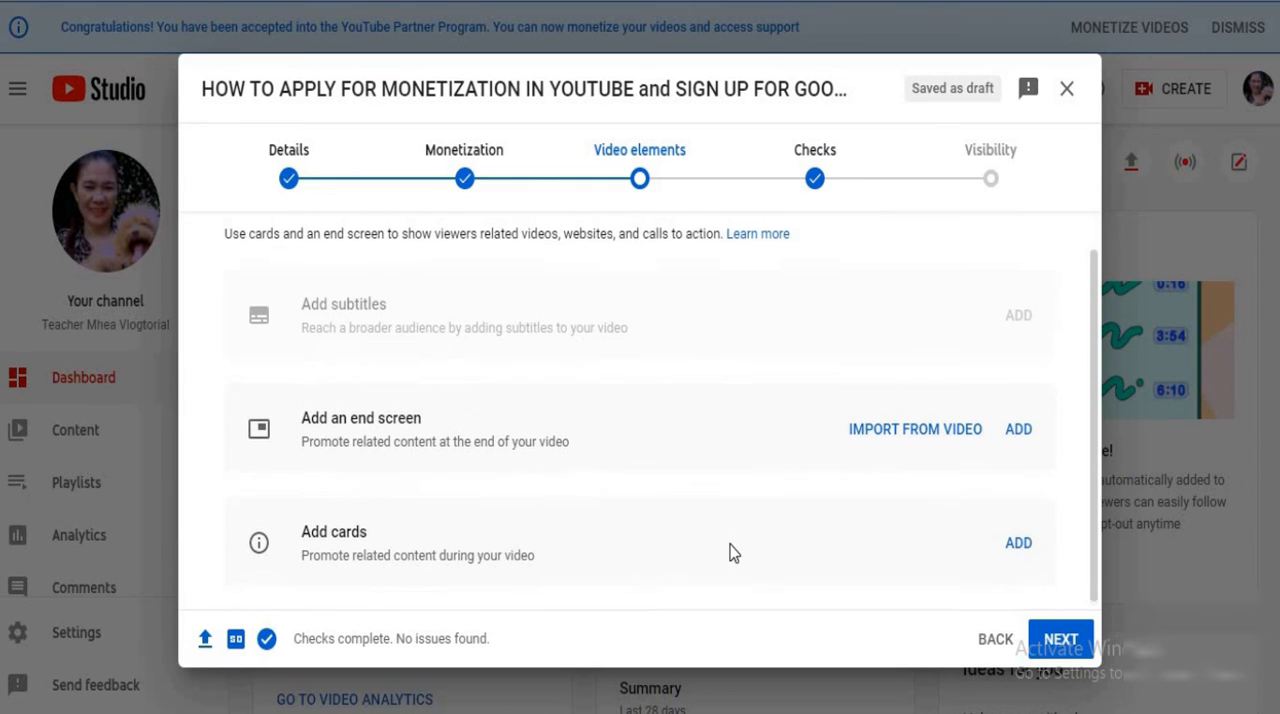
{"action": "scroll", "coordinate": [729, 551], "scroll_direction": "up", "scroll_amount": 1}
{"action": "left_click", "coordinate": [1018, 585]}
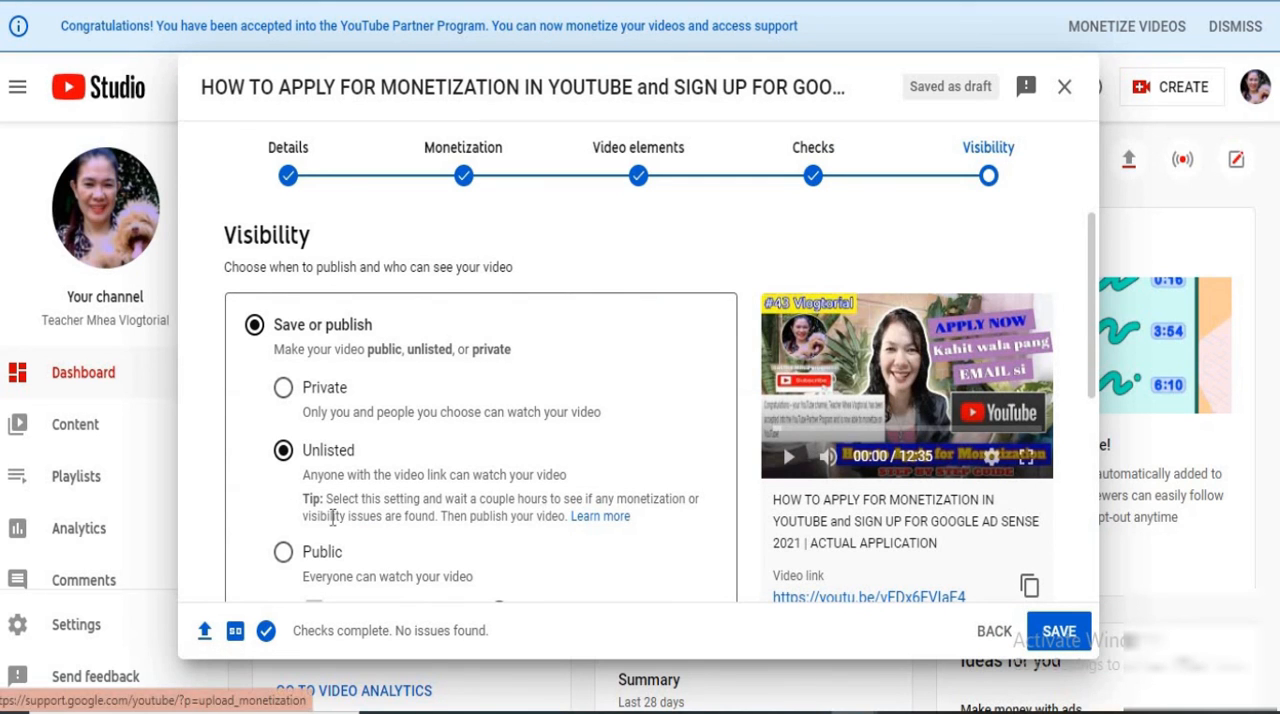
Set the draft video's visibility to Public and review the checks listed before publishing
{"action": "left_click", "coordinate": [283, 551]}
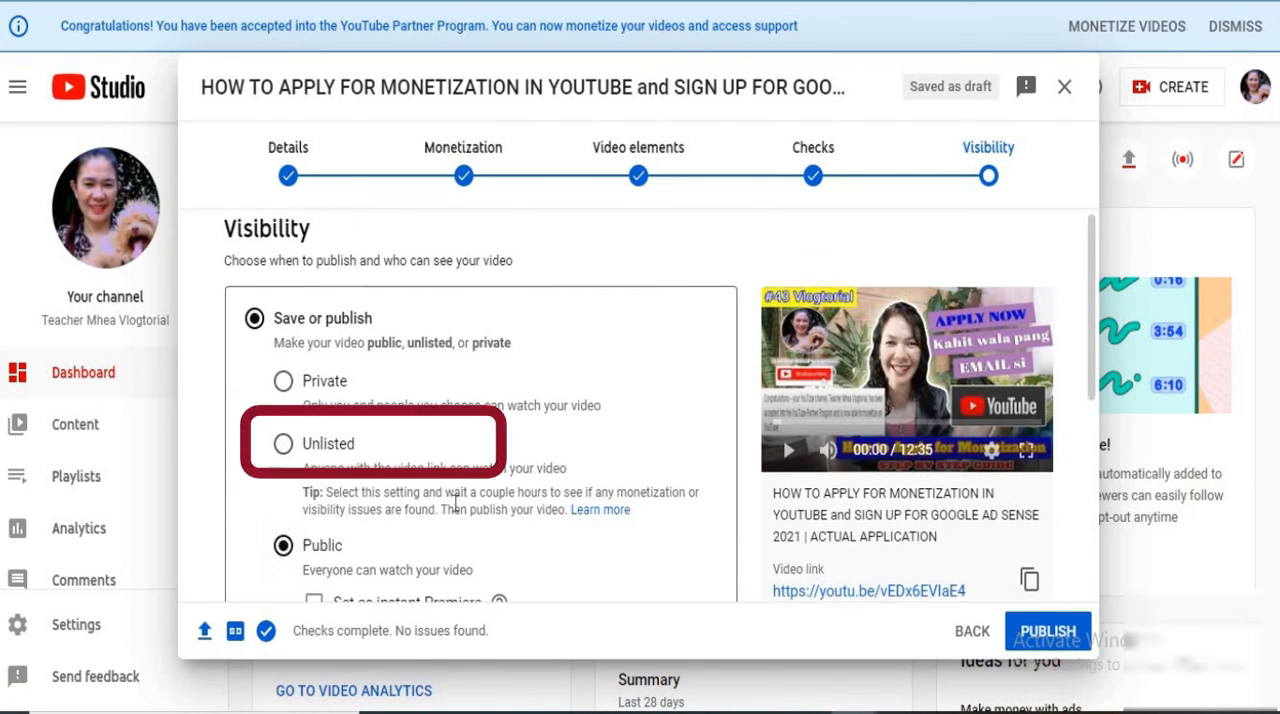
{"action": "scroll", "coordinate": [455, 505], "scroll_direction": "down", "scroll_amount": 3}
{"action": "scroll", "coordinate": [454, 504], "scroll_direction": "up", "scroll_amount": 1}
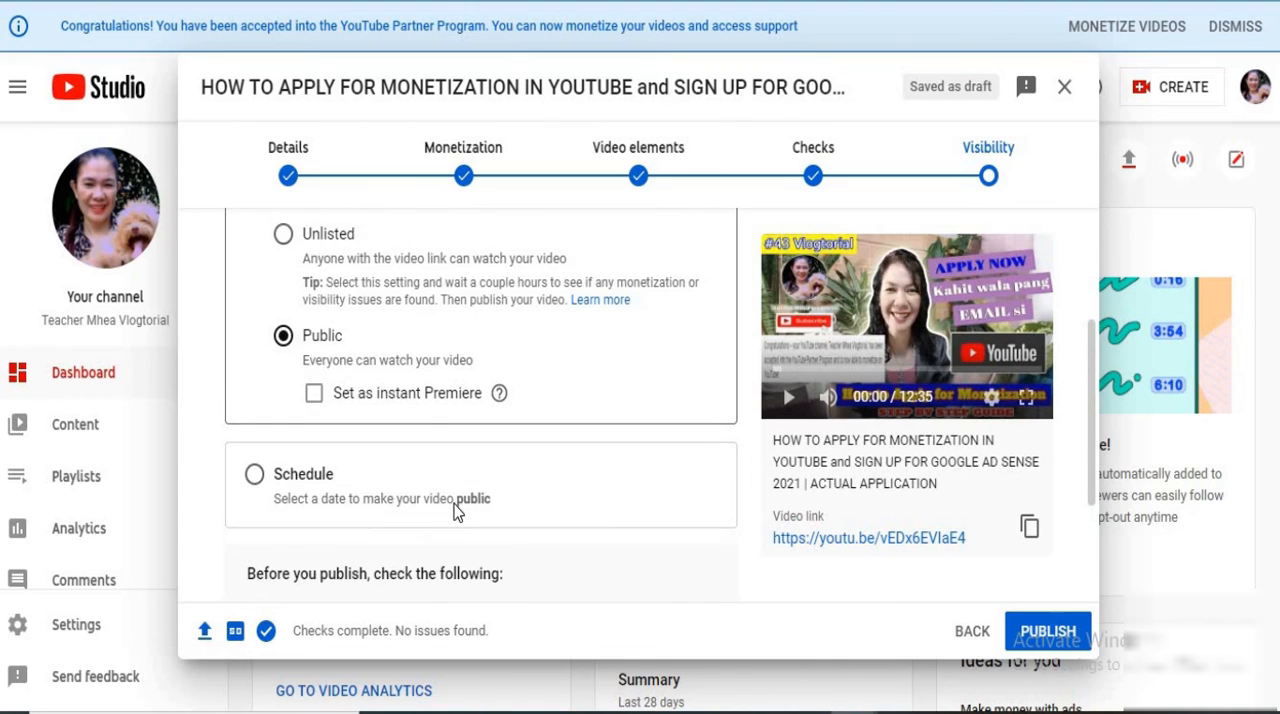
{"action": "scroll", "coordinate": [454, 504], "scroll_direction": "down", "scroll_amount": 2}
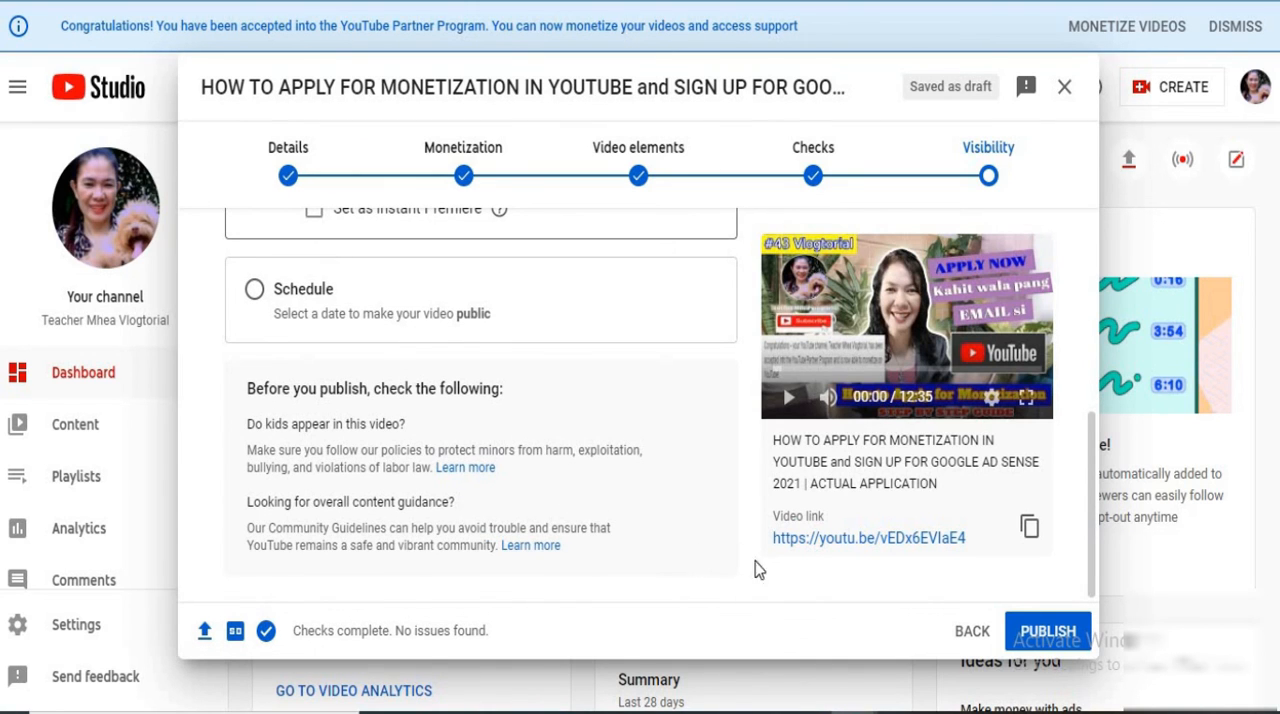
Publish the video publicly, highlight its share link and dismiss the publishing confirmation
{"action": "left_click", "coordinate": [1052, 631]}
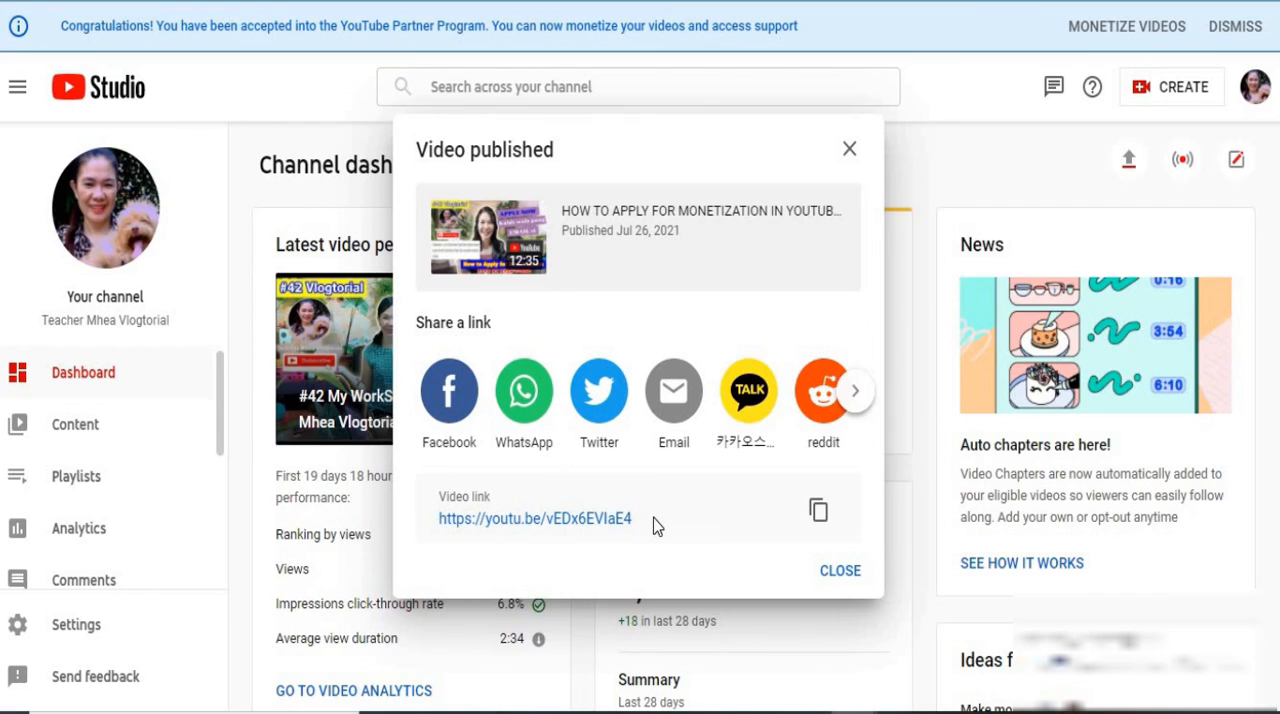
{"action": "left_click_drag", "start_coordinate": [652, 521], "coordinate": [441, 528]}
{"action": "left_click", "coordinate": [446, 541]}
{"action": "left_click", "coordinate": [434, 530]}
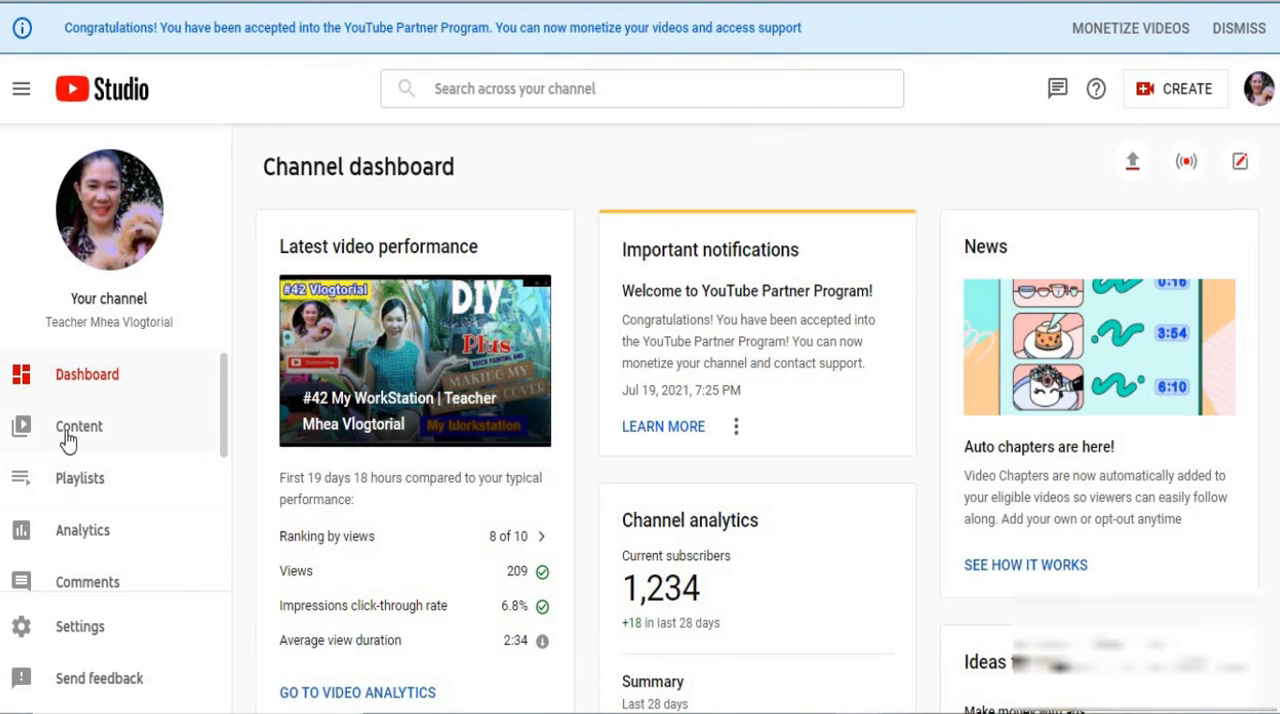
Open the newly published video's monetization settings from the channel content and review its ad types and video ad locations
{"action": "left_click", "coordinate": [67, 436]}
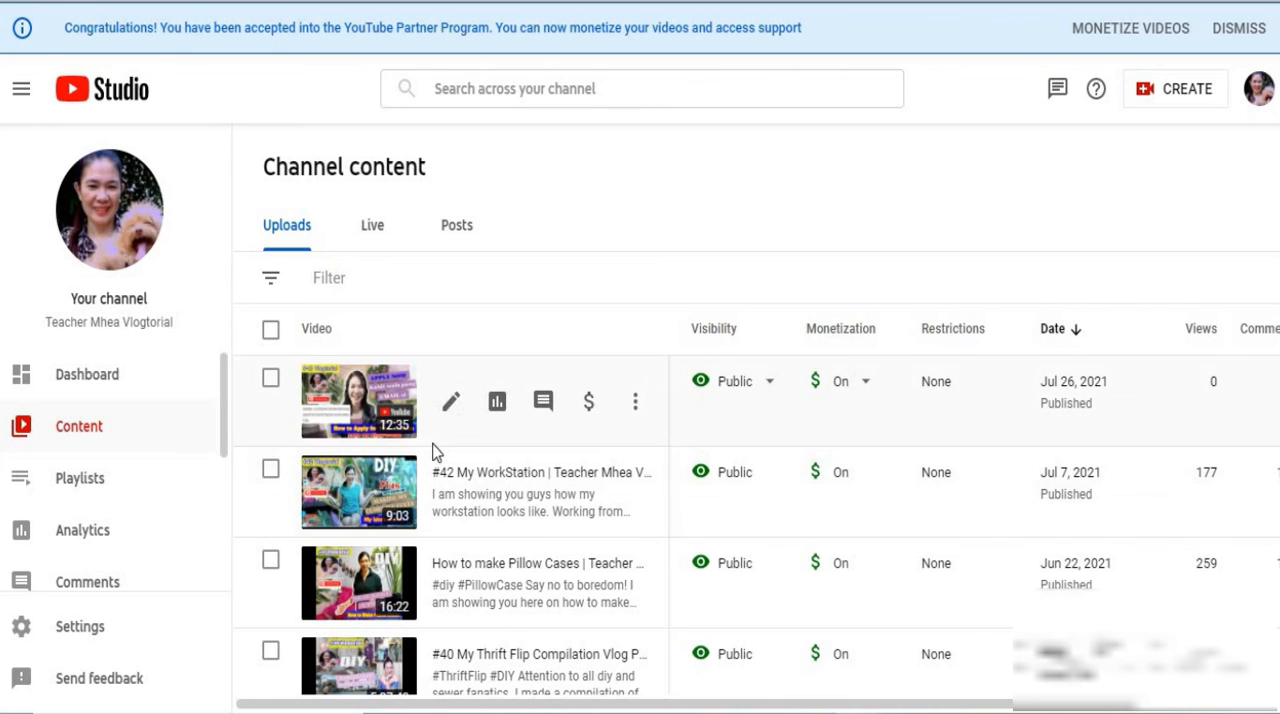
{"action": "left_click", "coordinate": [587, 410]}
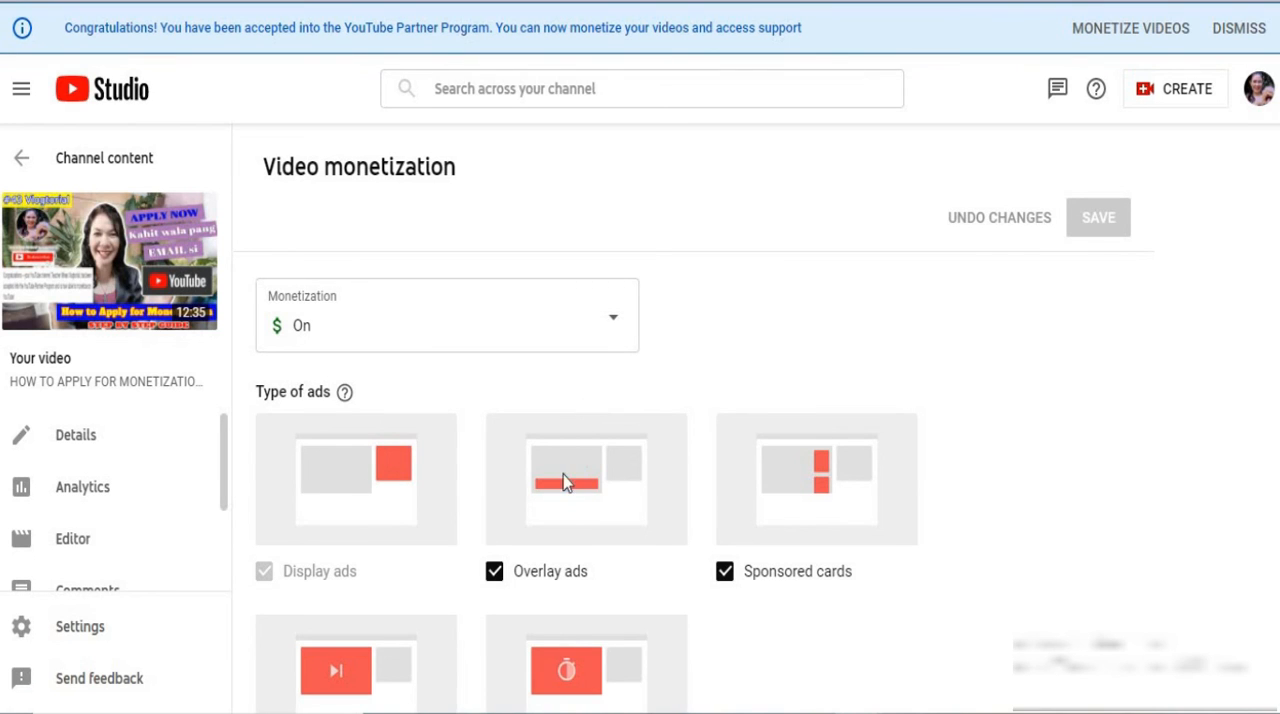
{"action": "scroll", "coordinate": [561, 464], "scroll_direction": "down", "scroll_amount": 3}
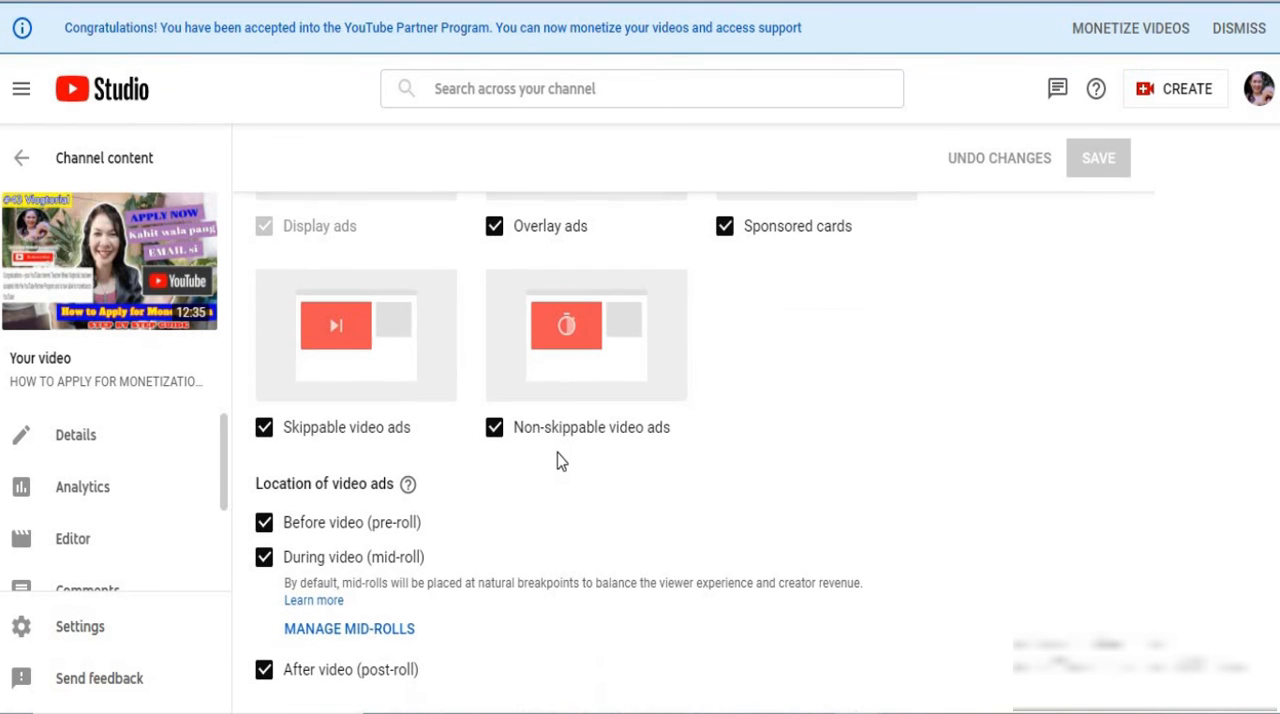
{"action": "scroll", "coordinate": [561, 462], "scroll_direction": "up", "scroll_amount": 3}
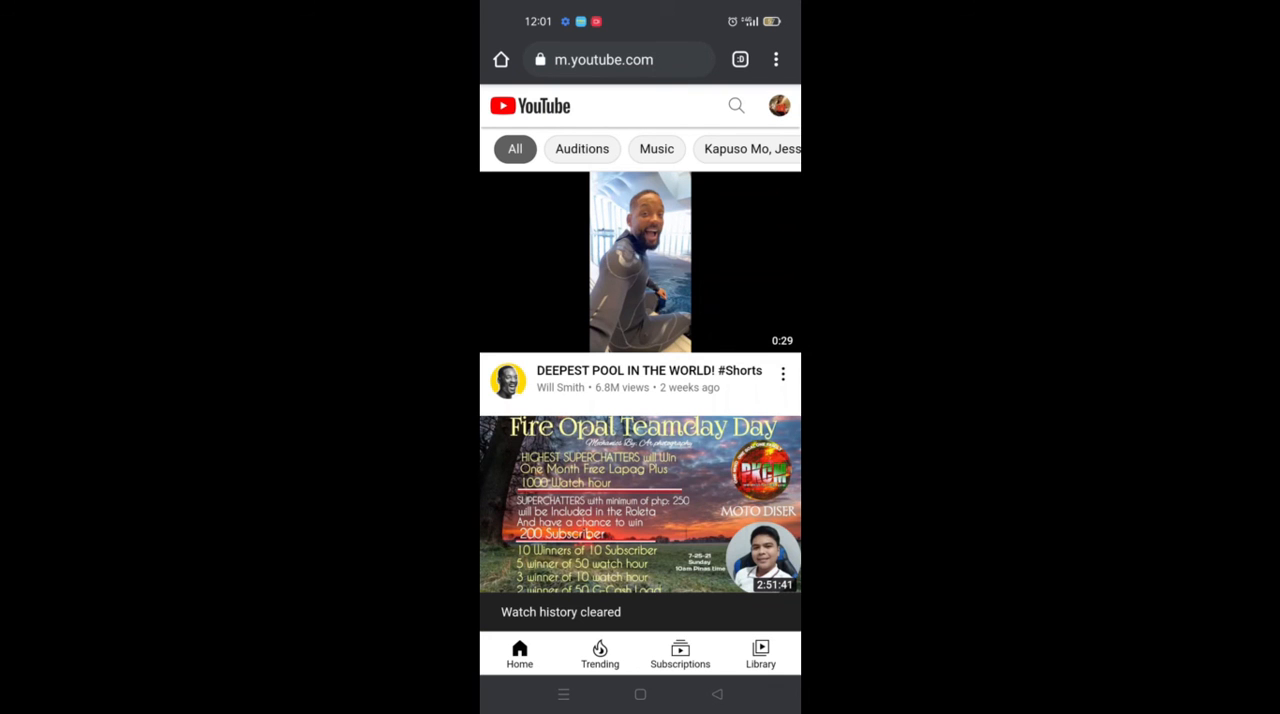
On the mobile YouTube site, search for the channel using the saved suggestion and open its "#42 My WorkStation" video
{"action": "left_click", "coordinate": [736, 105]}
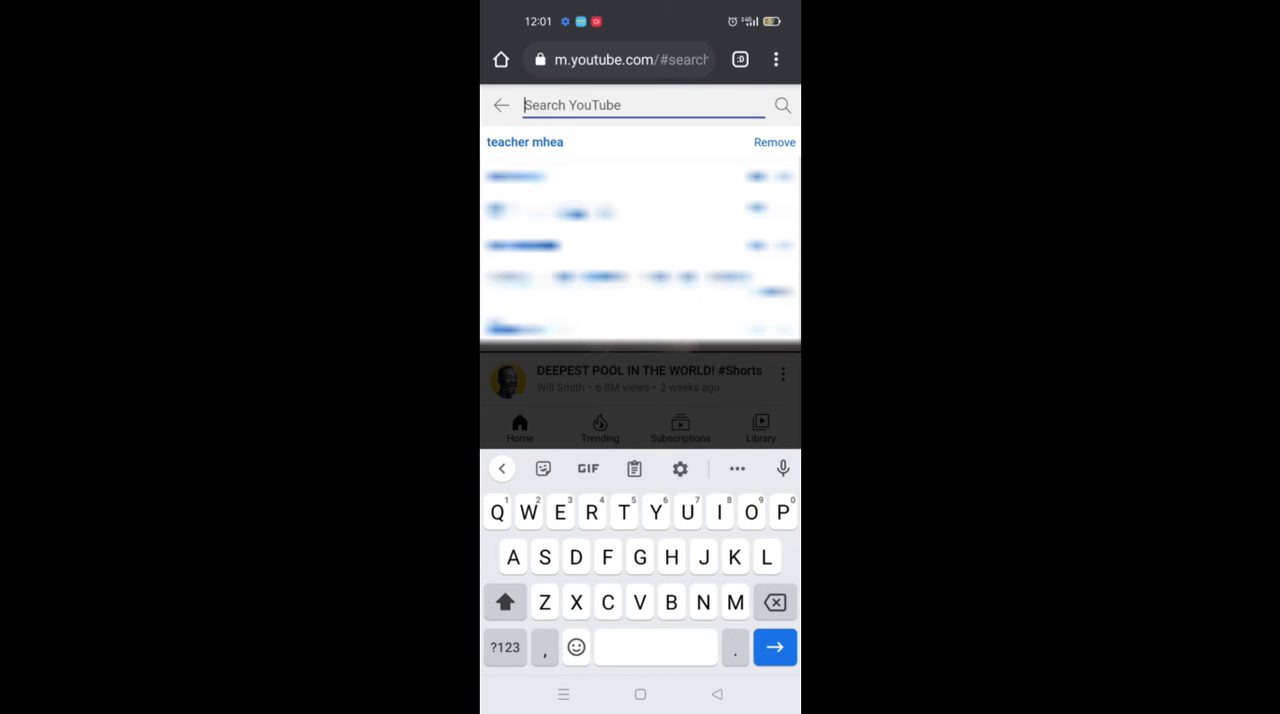
{"action": "left_click", "coordinate": [525, 142]}
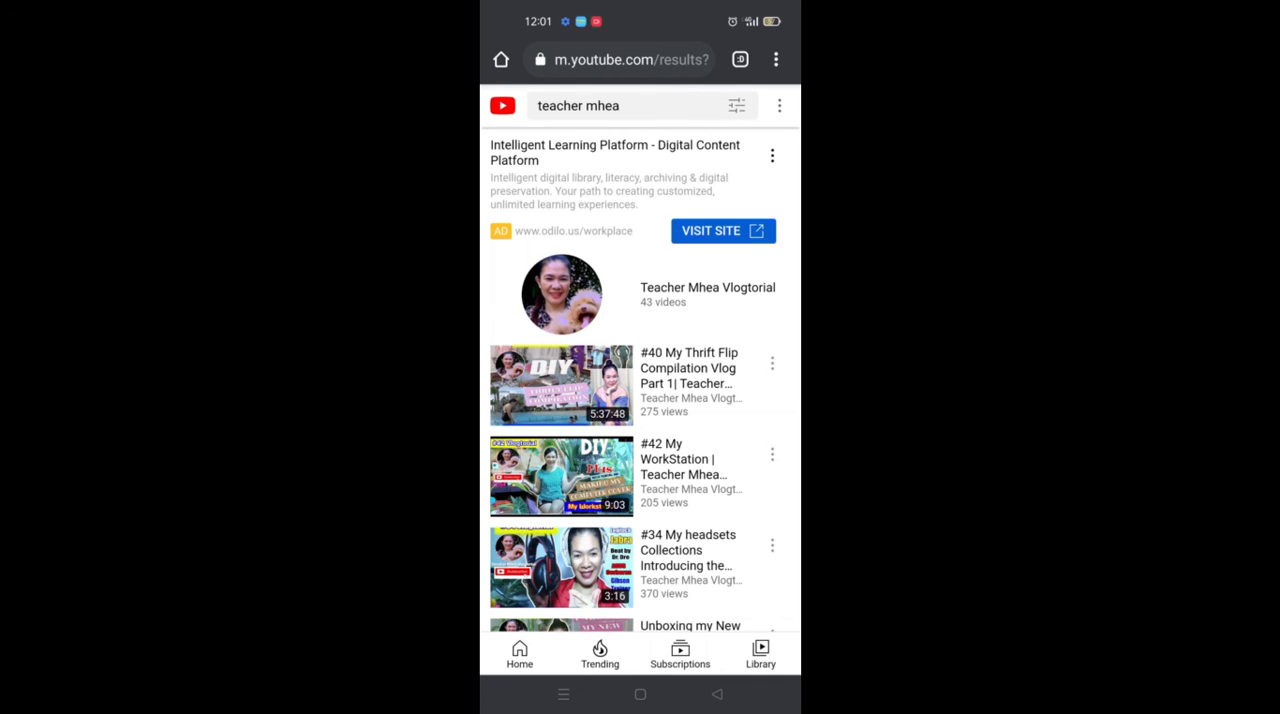
{"action": "left_click", "coordinate": [561, 476]}
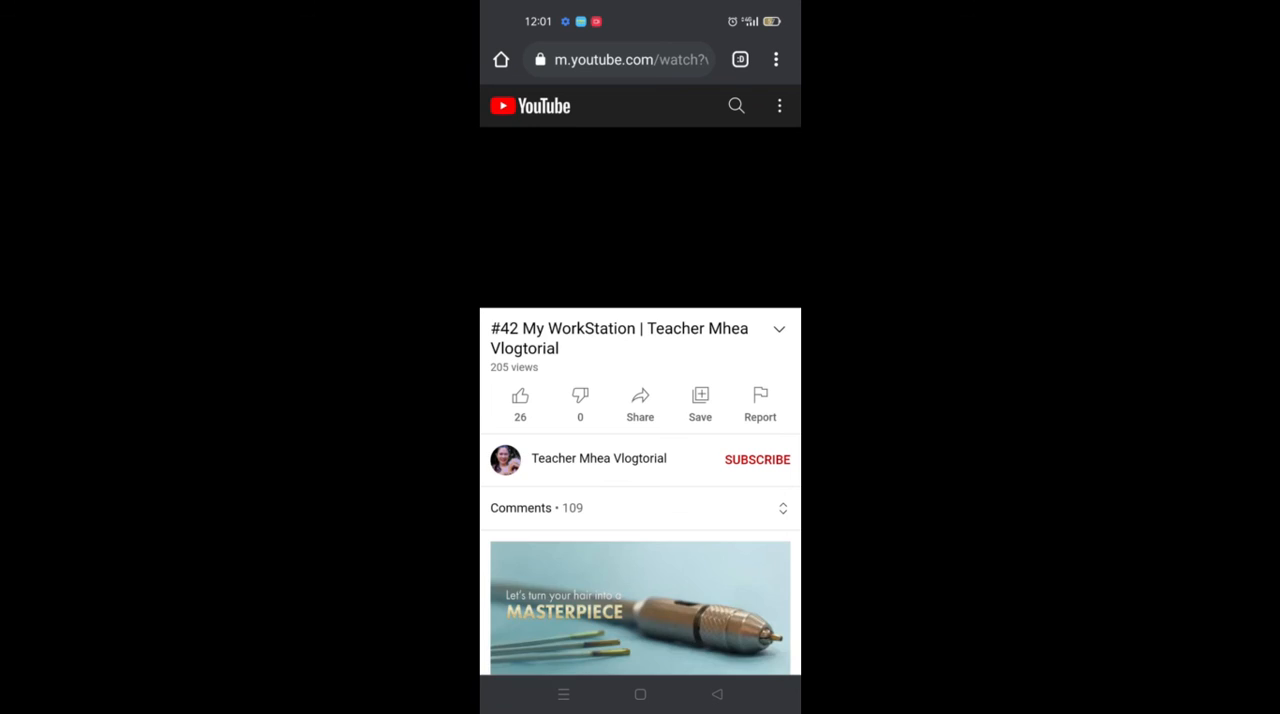